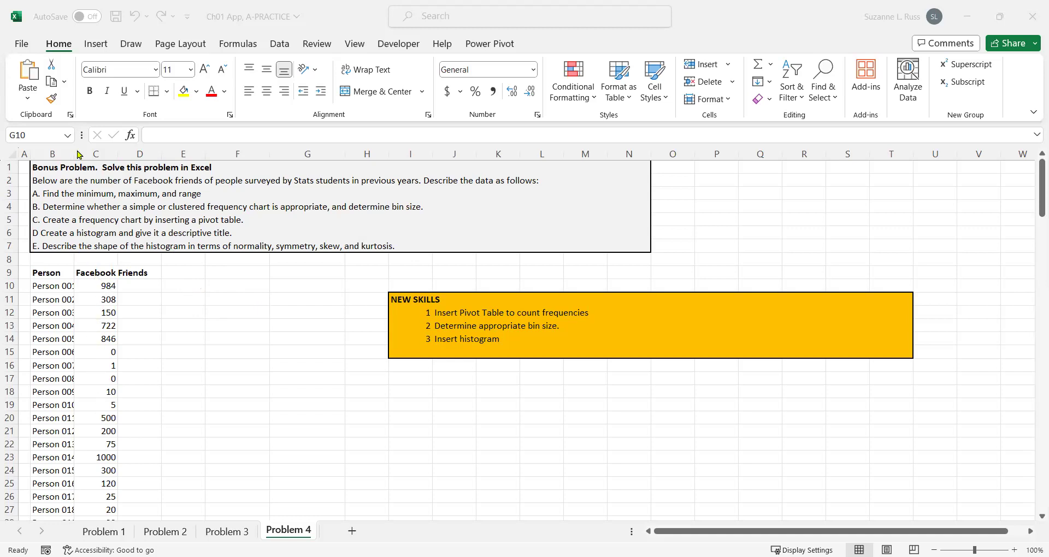
# Widen the Person column so its full entries fit, and enter the part label A in cell E10
pyautogui.moveTo(74, 154); pyautogui.dragTo(87, 155)
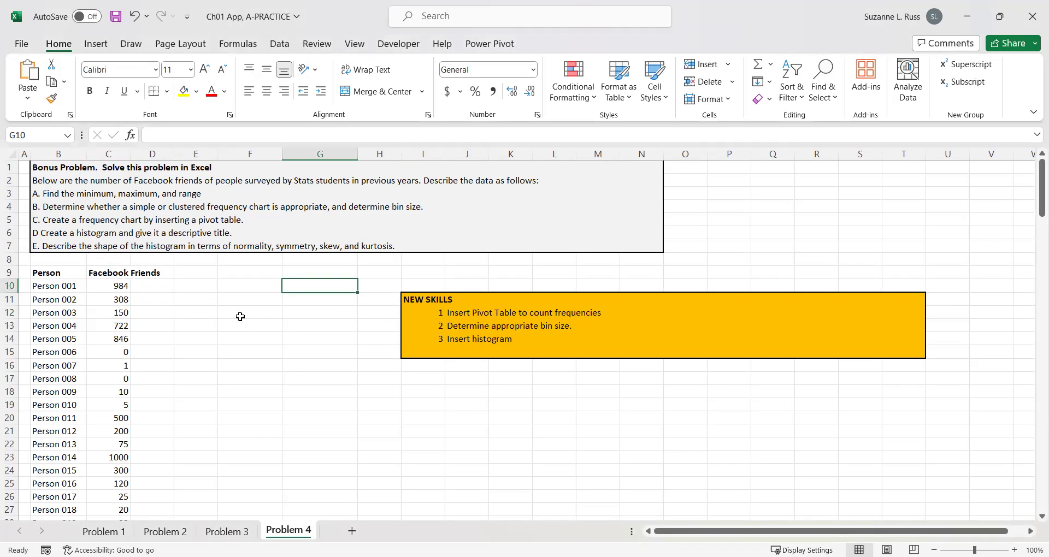
pyautogui.click(203, 285)
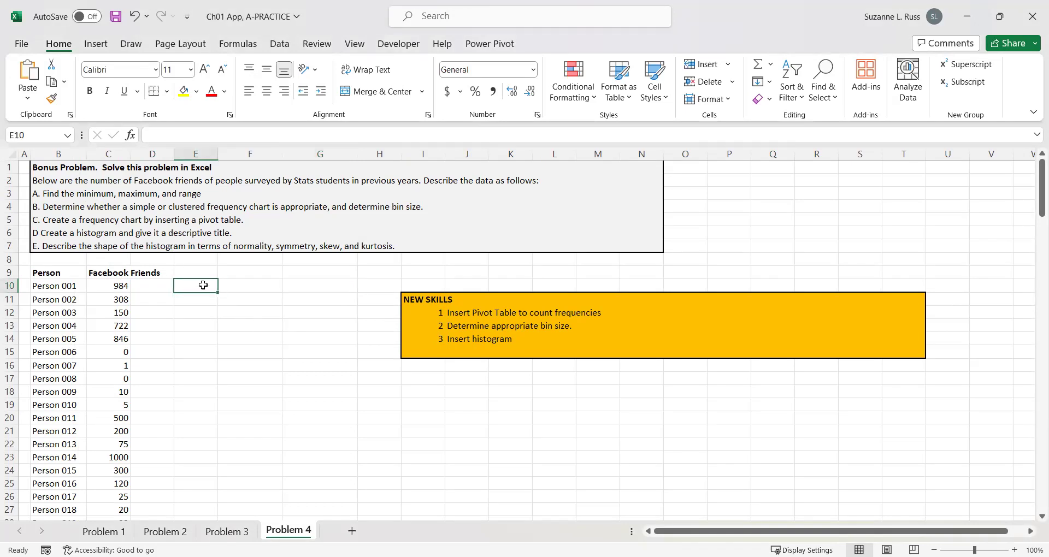
pyautogui.write('A')
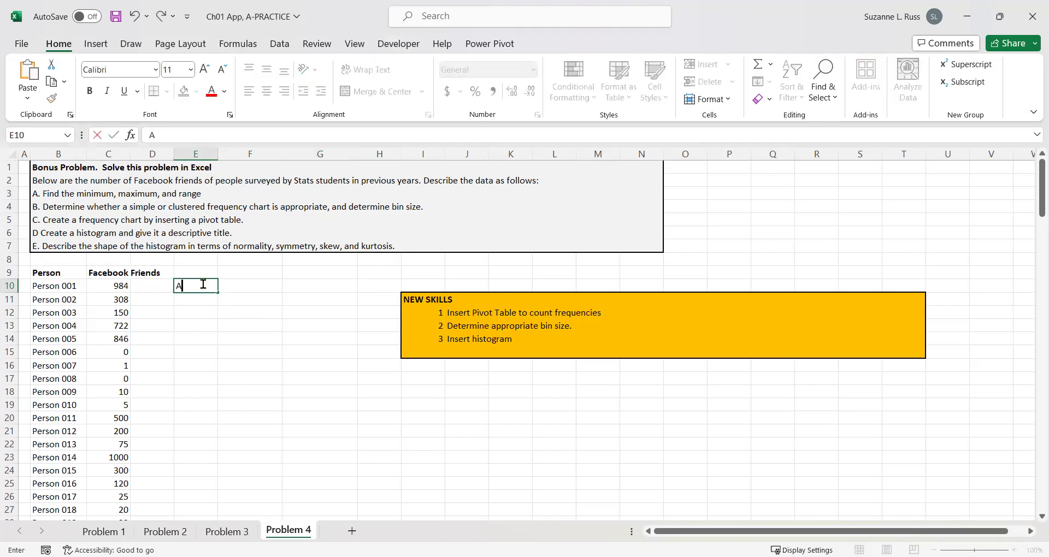
pyautogui.press('Tab')
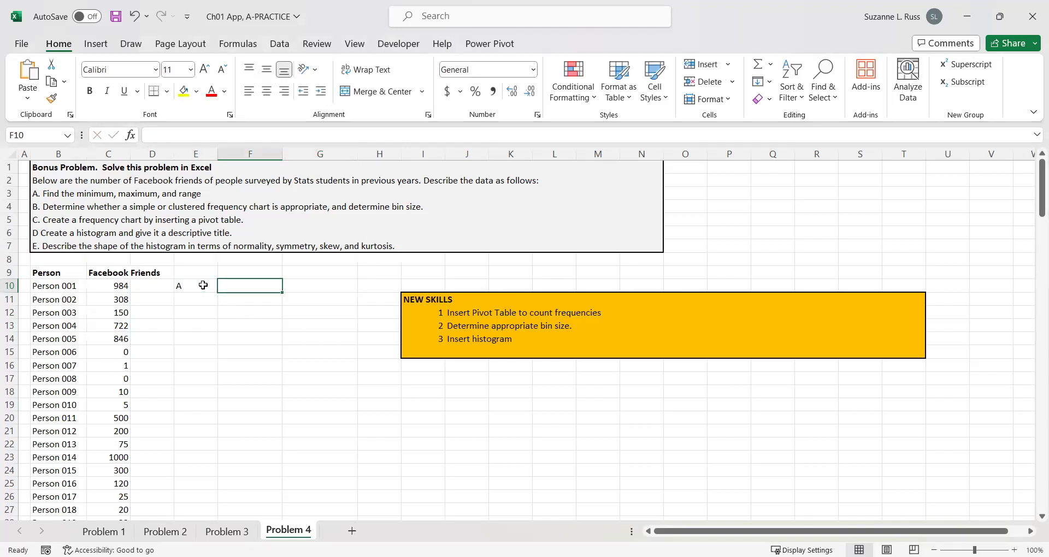
# Enter the labels Minimum, Maximum and Range in cells F10 to F12
pyautogui.write('Minimim')
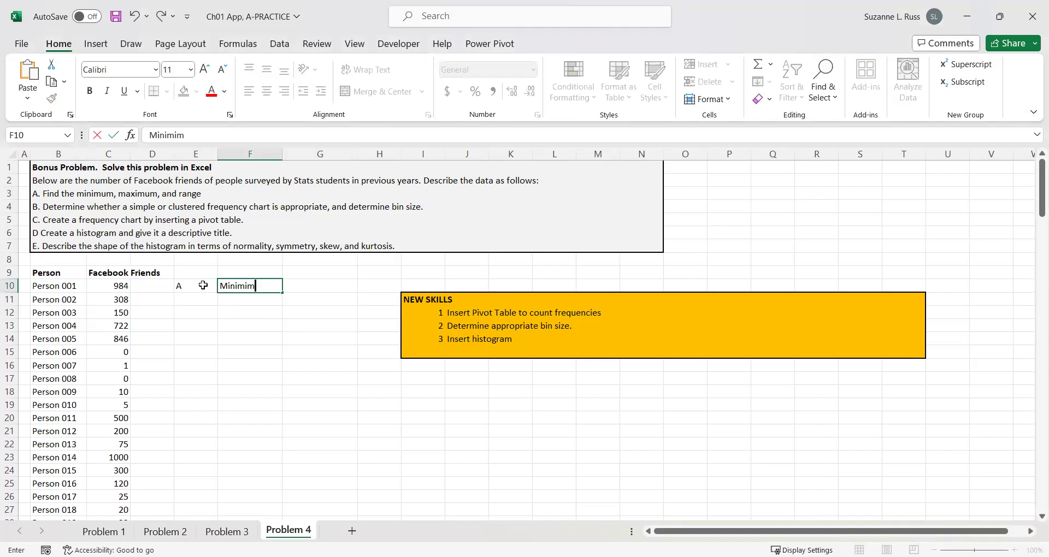
pyautogui.press('BackSpace')
pyautogui.press('BackSpace')
pyautogui.write('um')
pyautogui.click(226, 297)
pyautogui.write('Maximum')
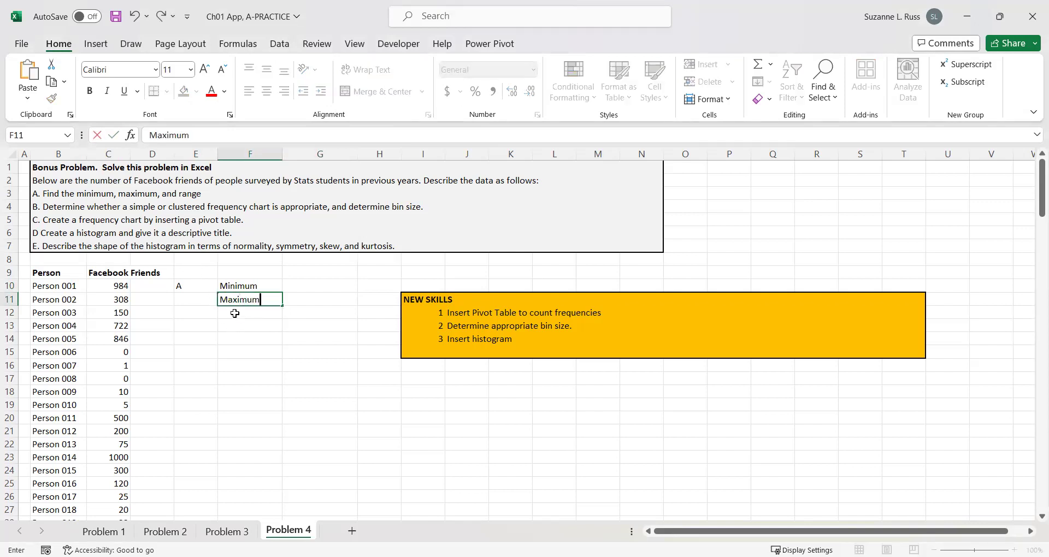
pyautogui.click(234, 312)
pyautogui.write('Range')
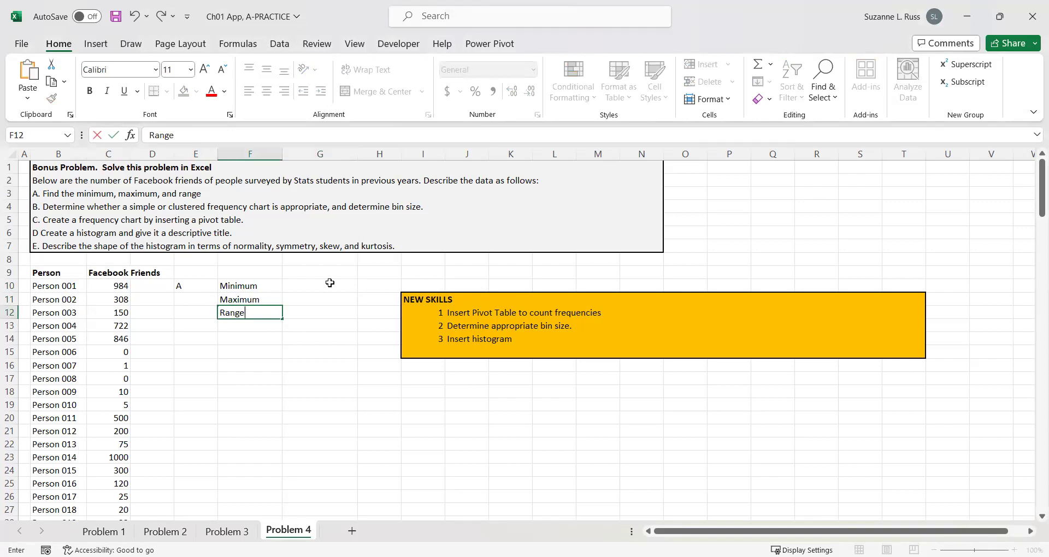
# Calculate the minimum number of Facebook friends in G10 with =MIN(C10:C166)
pyautogui.click(327, 285)
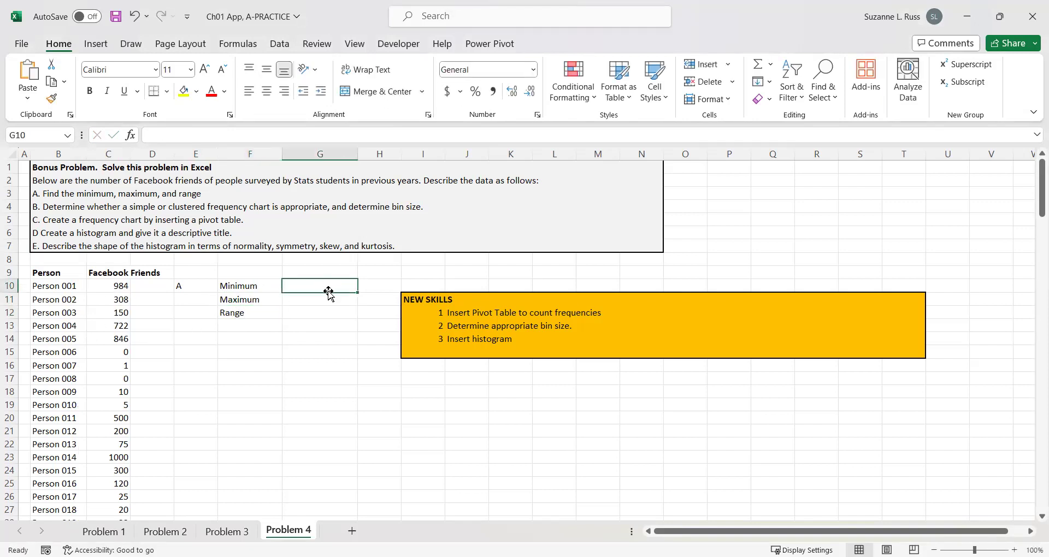
pyautogui.write('=')
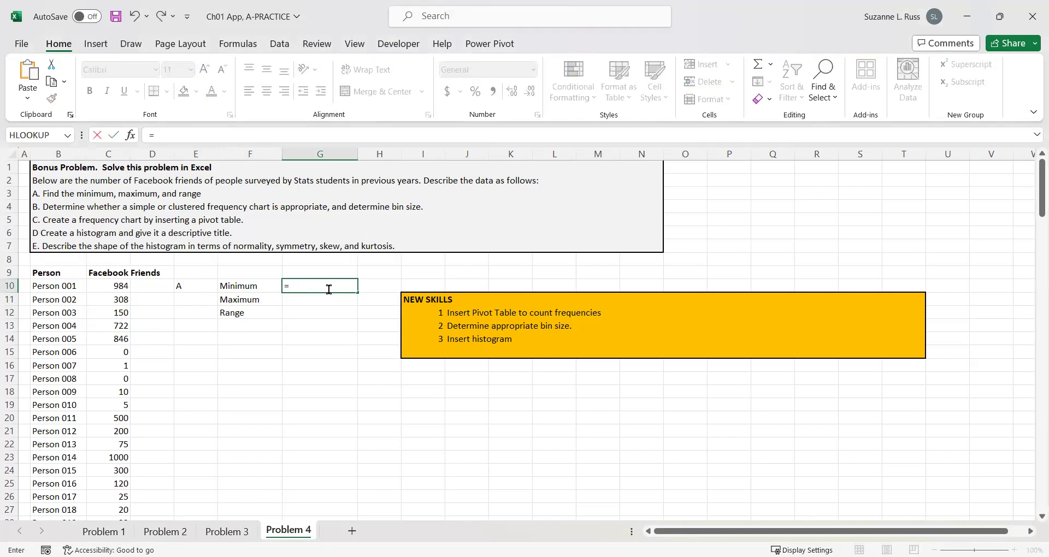
pyautogui.write('MIN(')
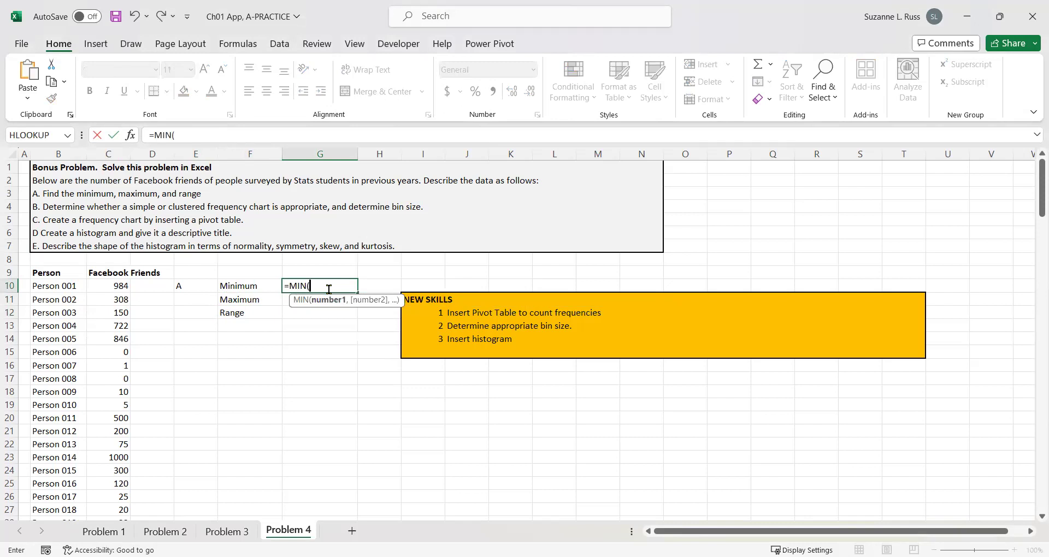
pyautogui.click(97, 286)
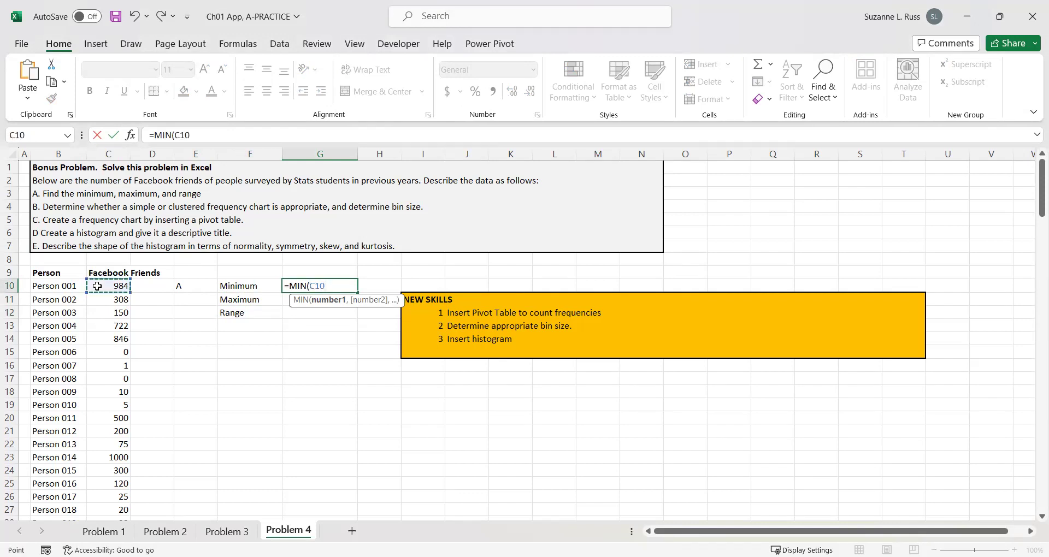
pyautogui.hotkey('ctrl', 'shift', 'Down')
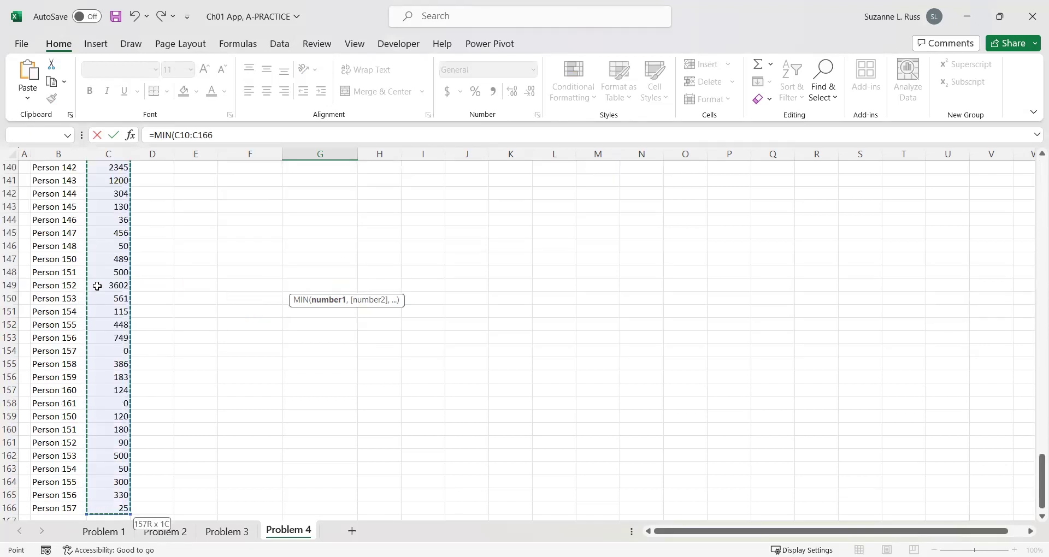
pyautogui.press('Return')
pyautogui.scroll(2, 262, 286)
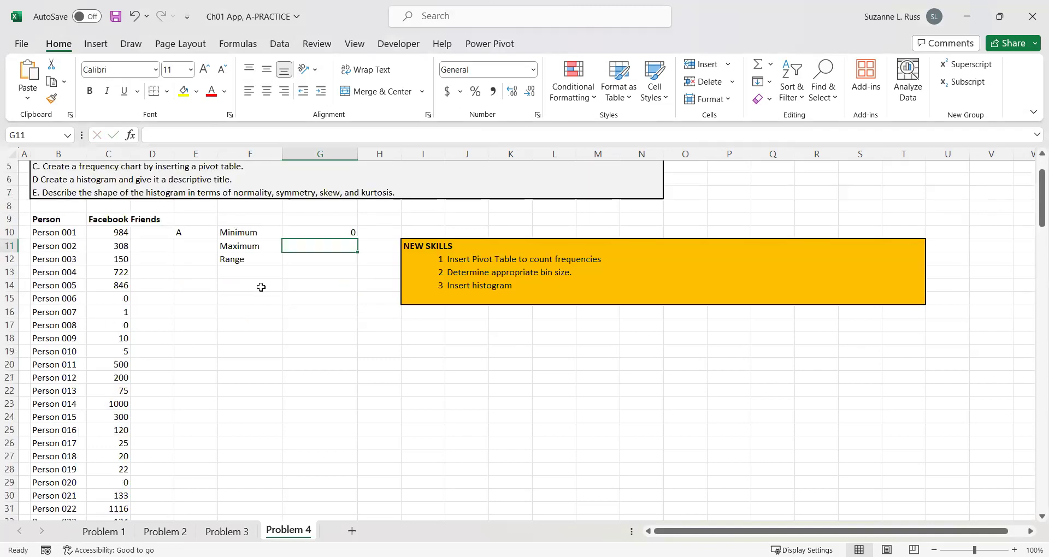
pyautogui.click(289, 233)
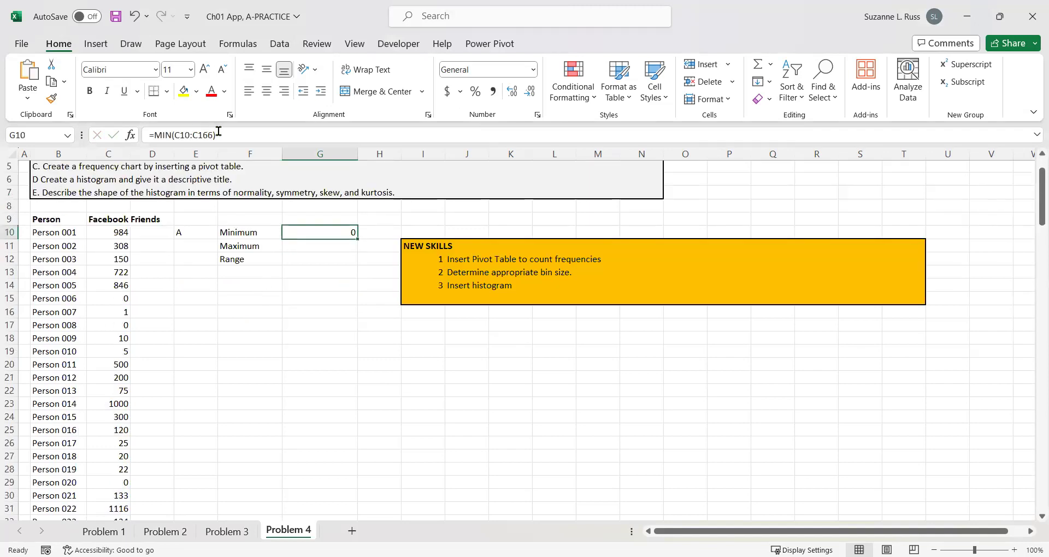
# Add the note "Select many cells: CTRL + SHIFT+ Arrow" in cell J9 above the New Skills box
pyautogui.click(459, 335)
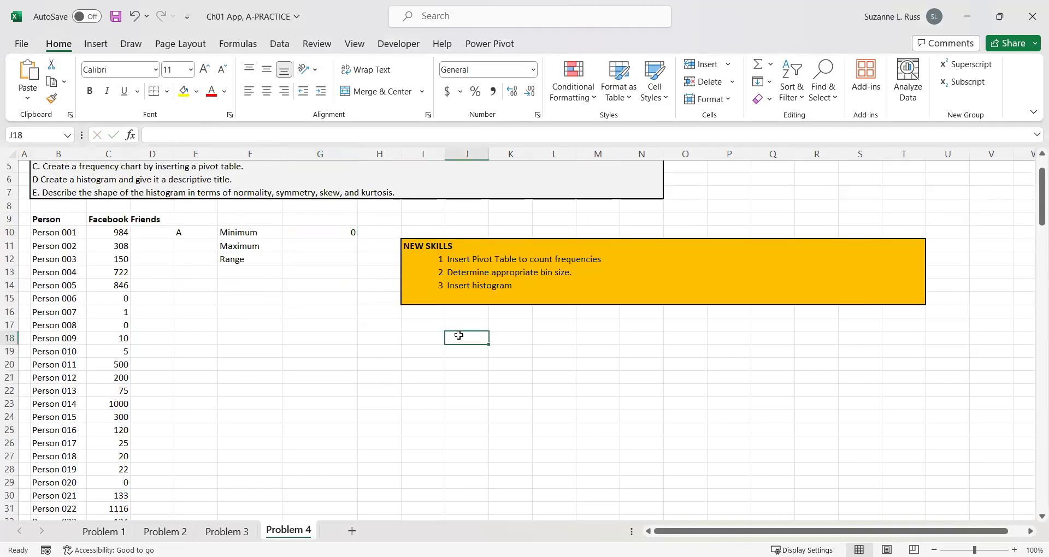
pyautogui.click(471, 219)
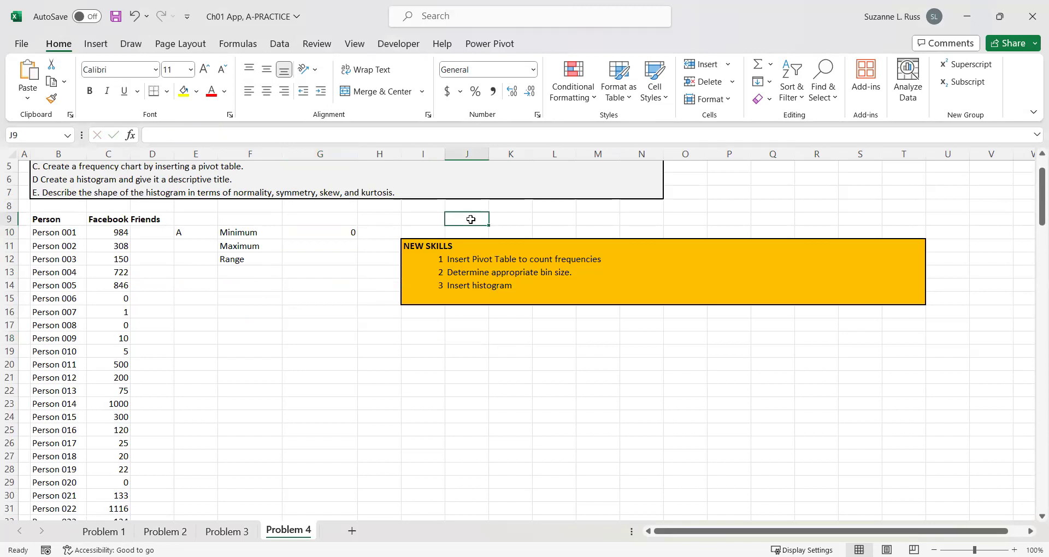
pyautogui.write('Select many cells:')
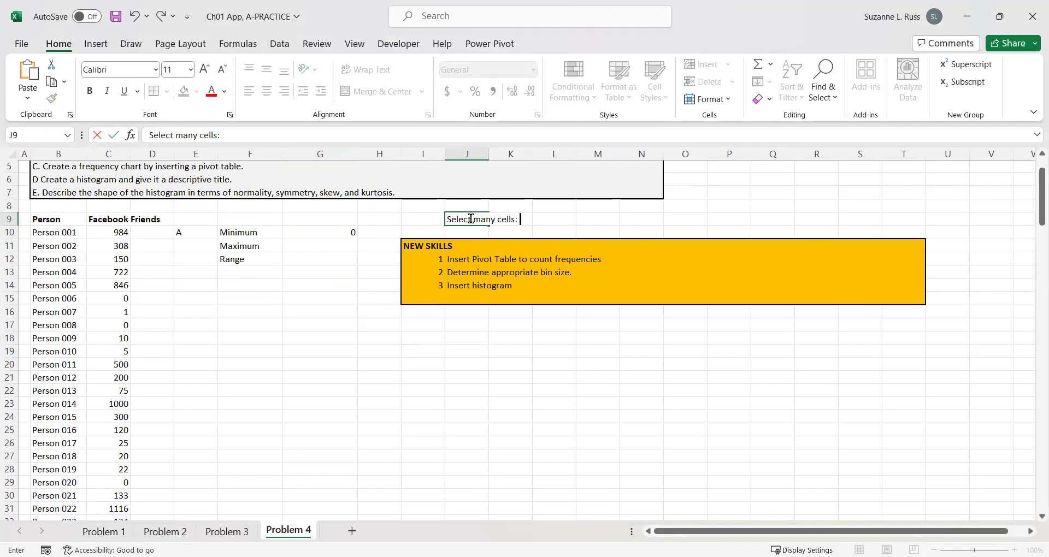
pyautogui.write(' CTRL + SHIFT+ + Arrow')
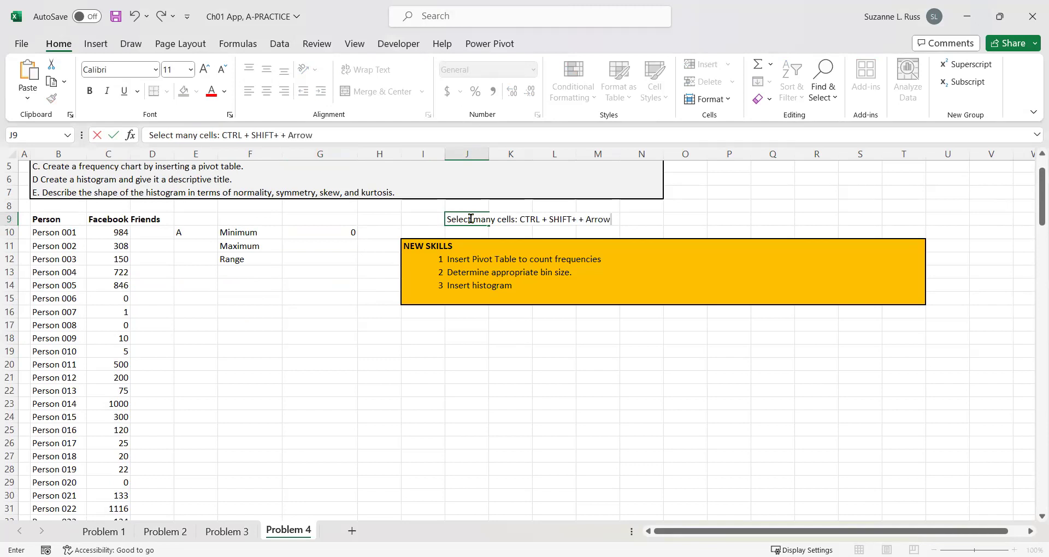
pyautogui.doubleClick(581, 219)
pyautogui.press('BackSpace')
# Calculate the maximum number of Facebook friends in G11 with =MAX(C10:C166)
pyautogui.click(313, 249)
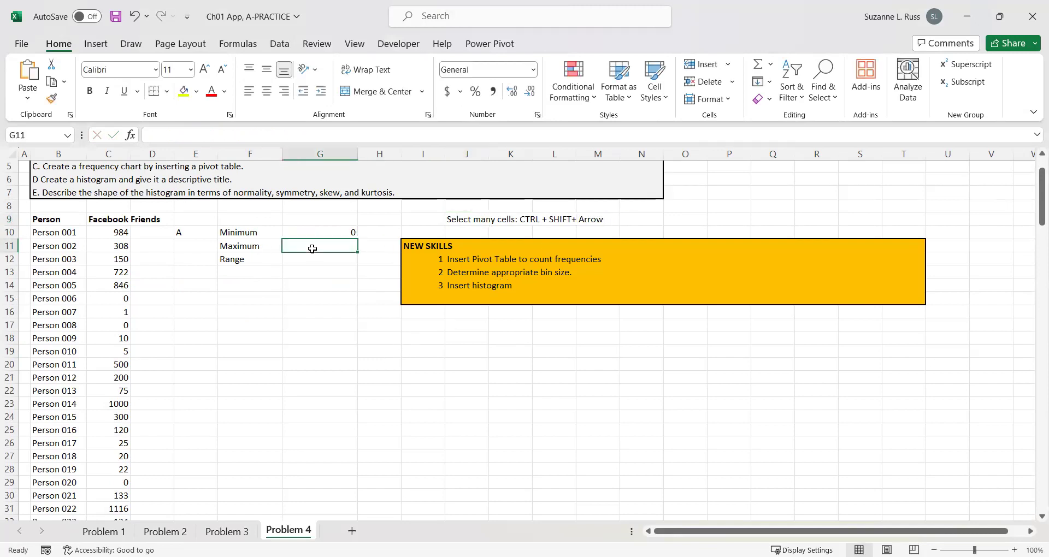
pyautogui.write('=')
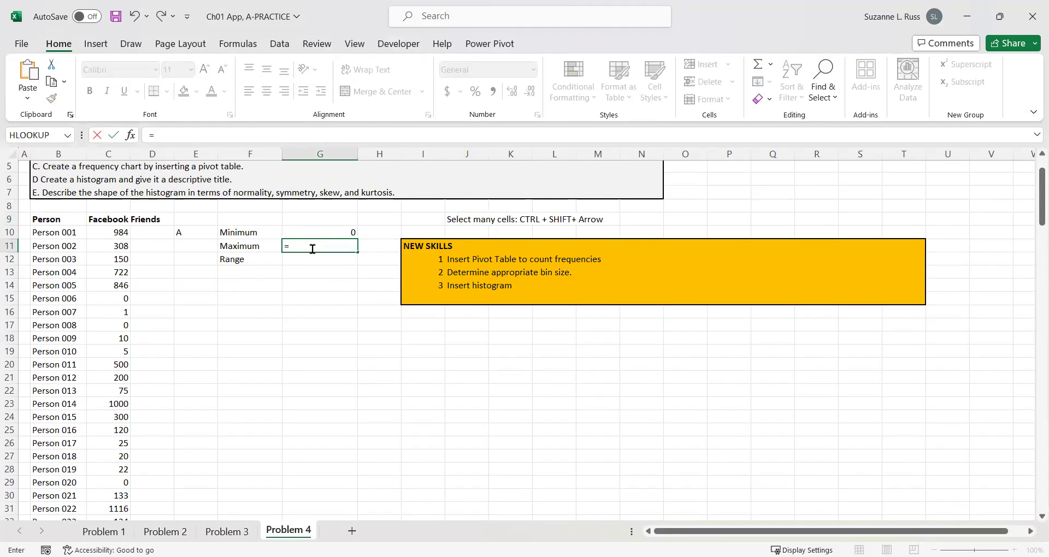
pyautogui.write('MAX')
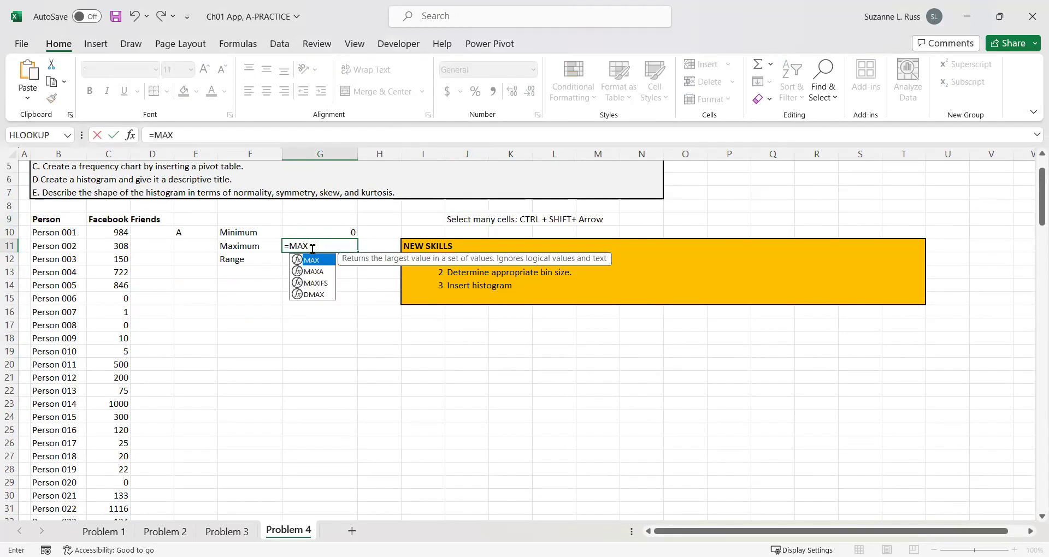
pyautogui.write('(')
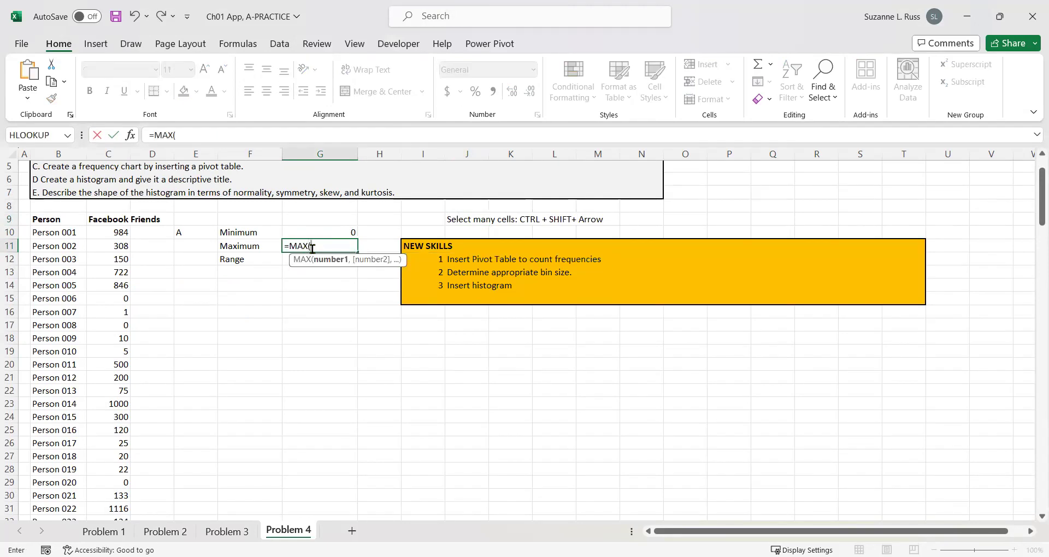
pyautogui.click(98, 233)
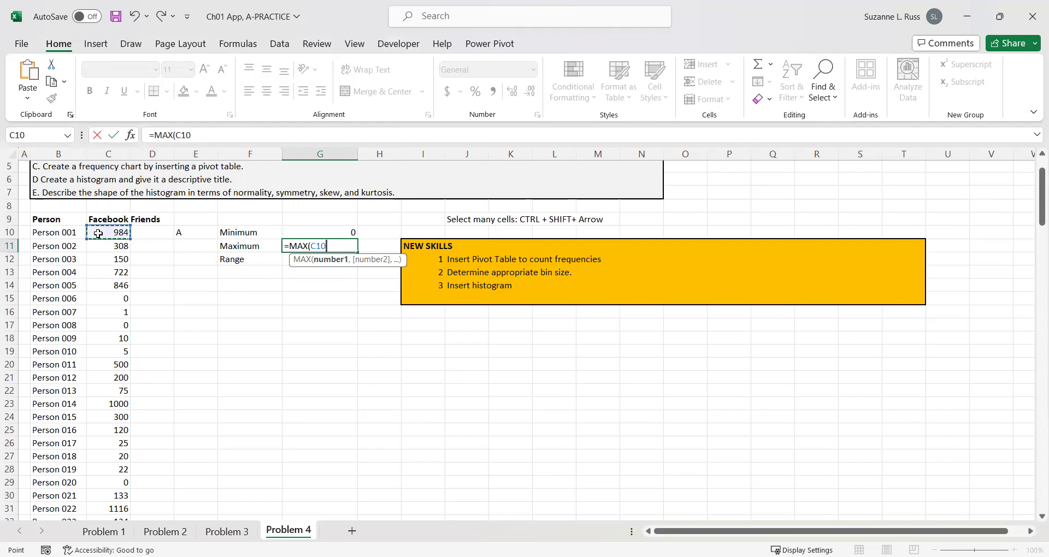
pyautogui.hotkey('ctrl', 'shift', 'Down')
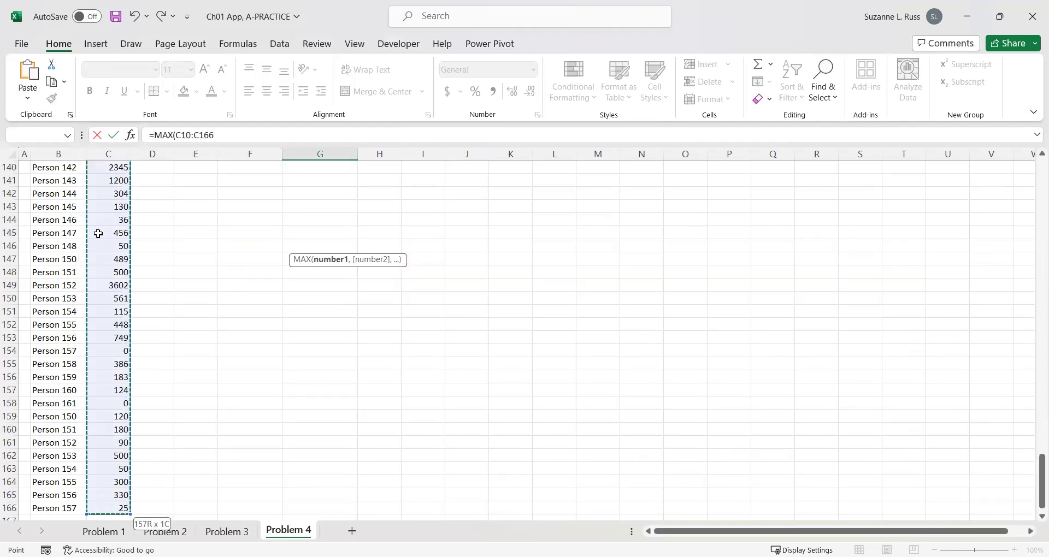
pyautogui.press('Return')
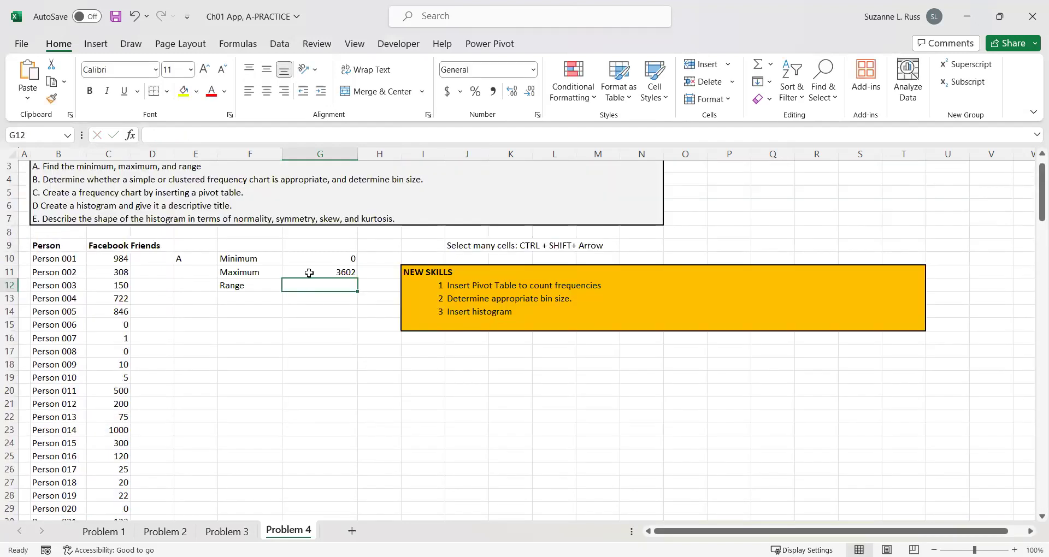
pyautogui.click(309, 273)
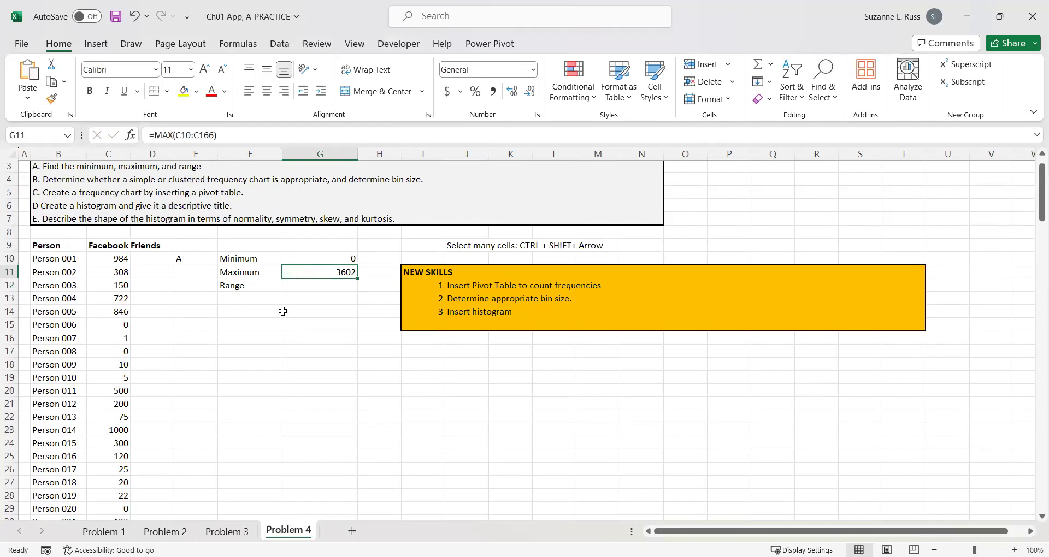
# Calculate the range in G12 by subtracting the minimum from the maximum with =G11-G10
pyautogui.click(295, 285)
pyautogui.write('=')
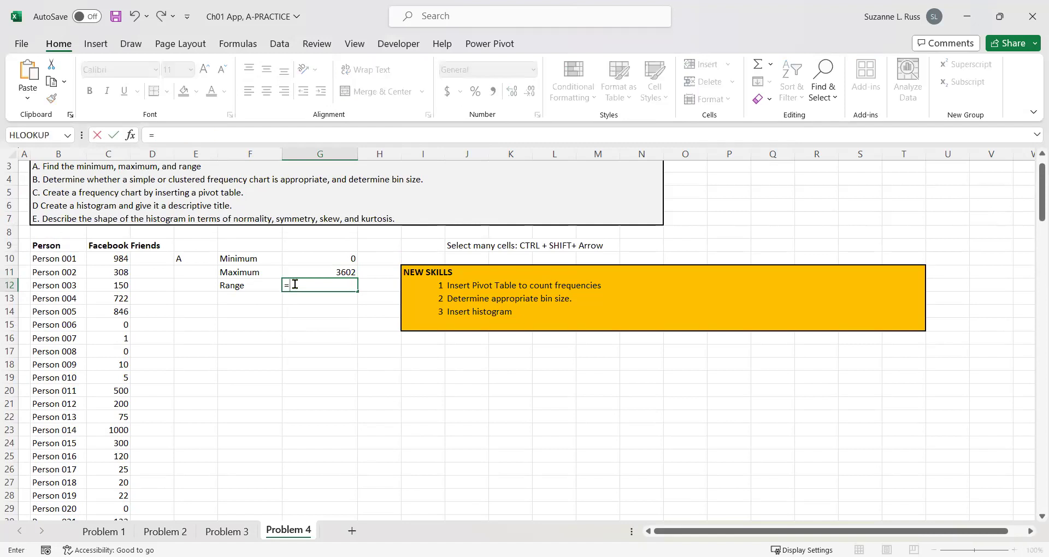
pyautogui.click(305, 273)
pyautogui.write('-')
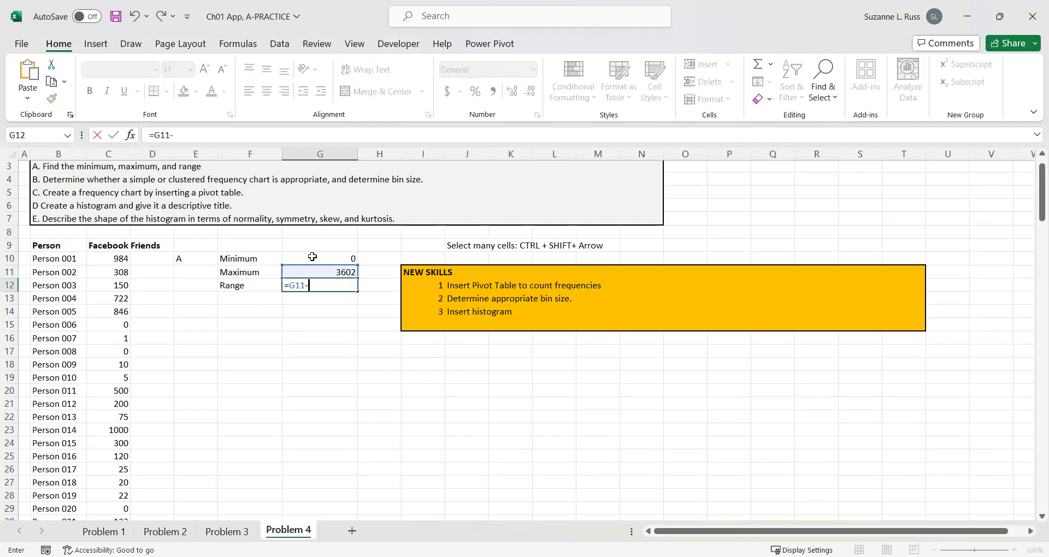
pyautogui.click(314, 260)
pyautogui.press('Return')
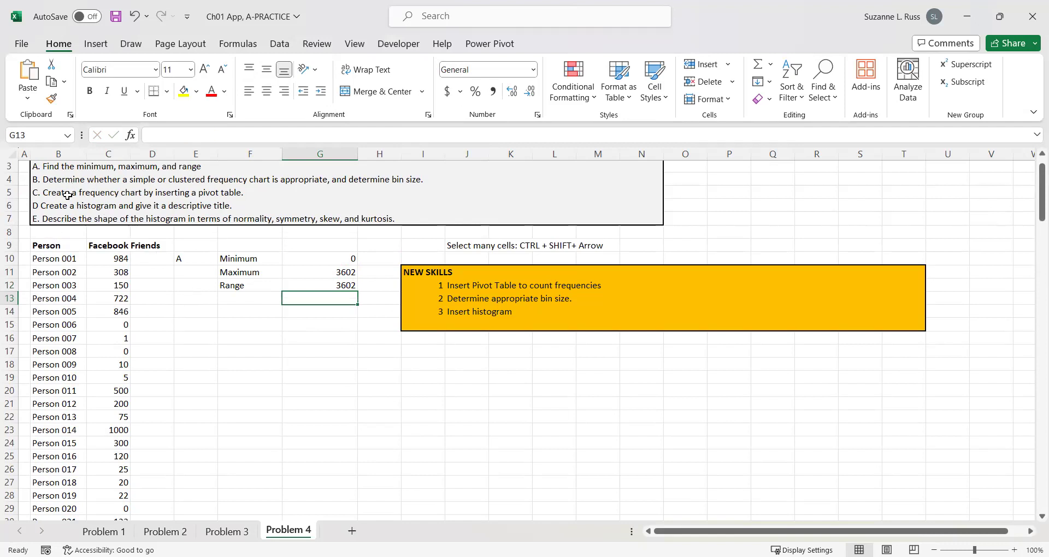
# Enter the part label "B." in cell E13 and select the neighbouring cell F13
pyautogui.click(185, 301)
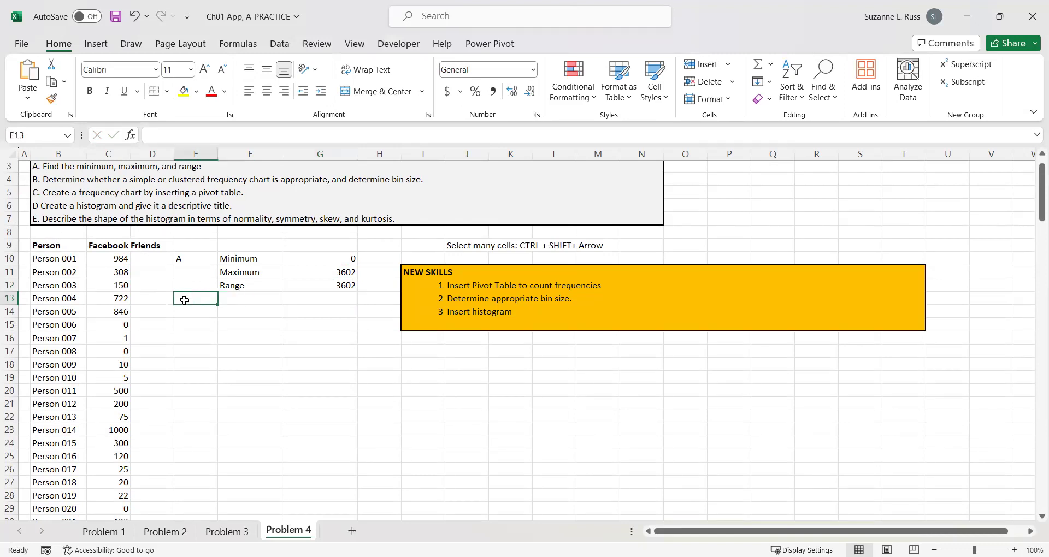
pyautogui.write('B.')
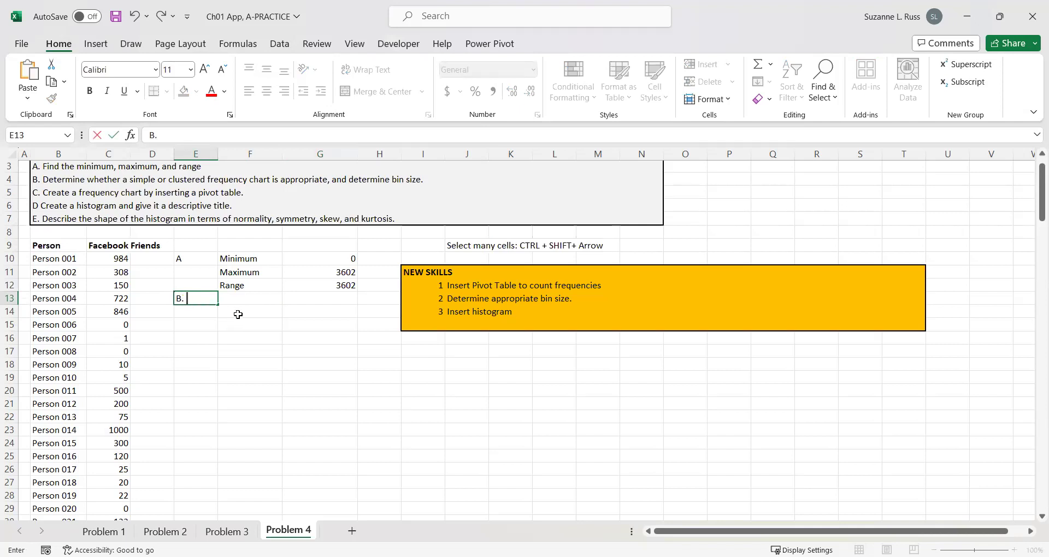
pyautogui.click(240, 298)
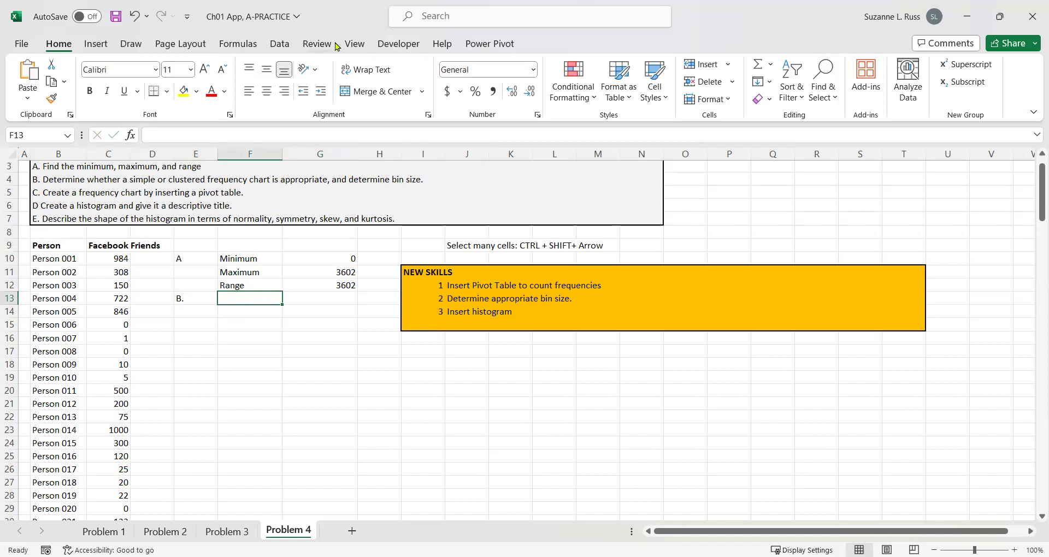
# Start a PivotChart with PivotTable using the Person and Facebook Friends data, B9:C166 on Problem 4, as the source range
pyautogui.click(94, 48)
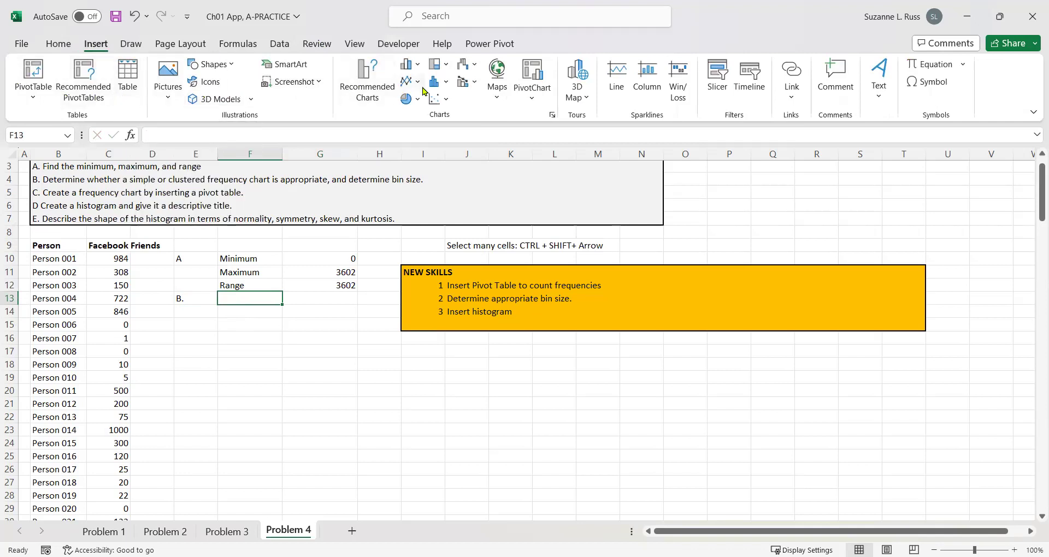
pyautogui.click(527, 97)
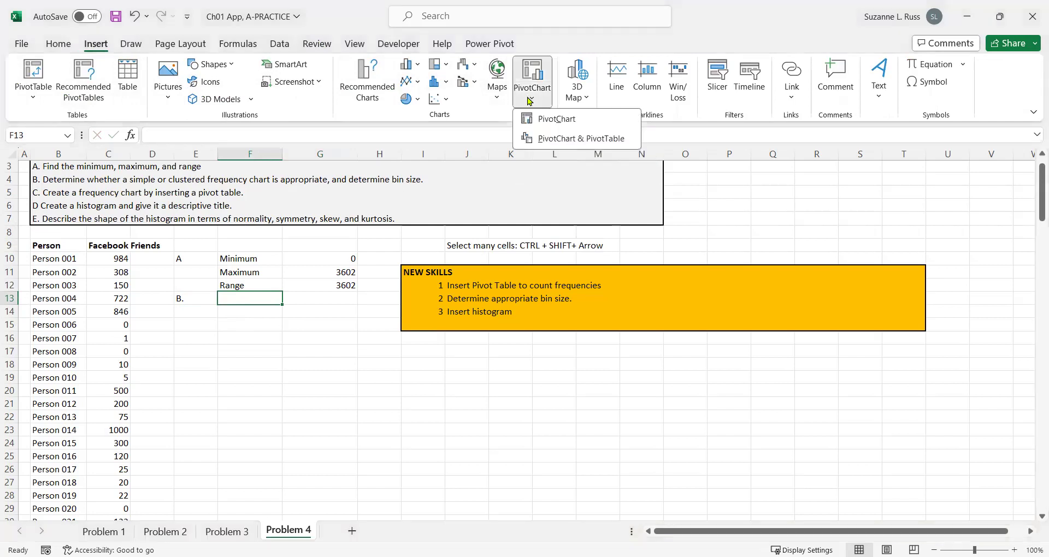
pyautogui.click(538, 140)
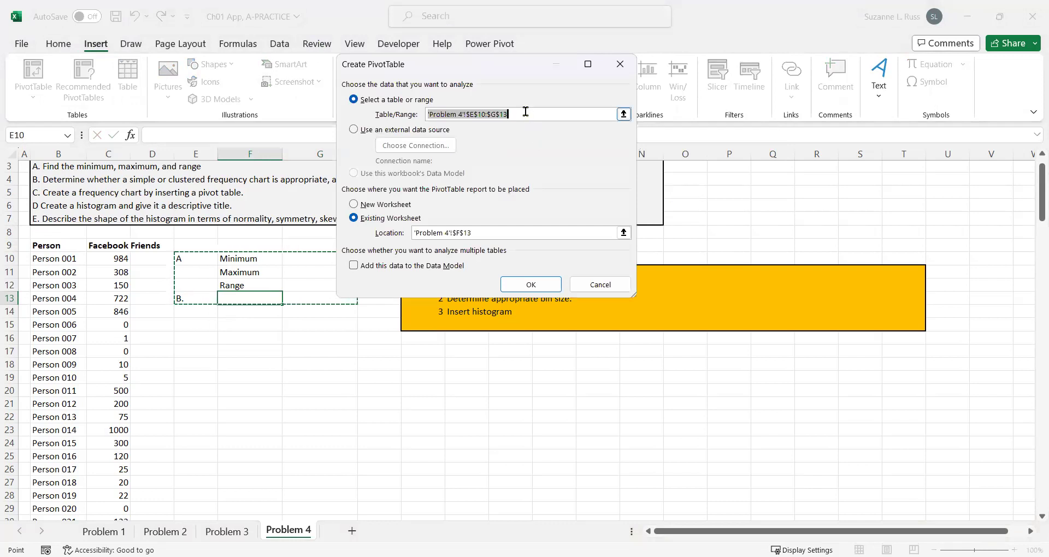
pyautogui.click(526, 112)
pyautogui.moveTo(519, 113); pyautogui.dragTo(418, 118)
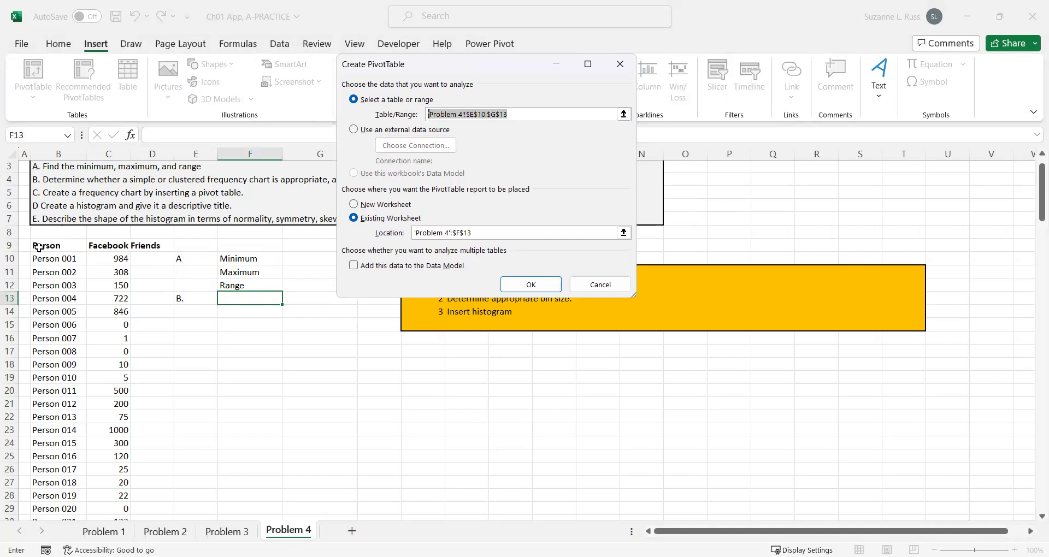
pyautogui.moveTo(39, 244); pyautogui.dragTo(101, 244)
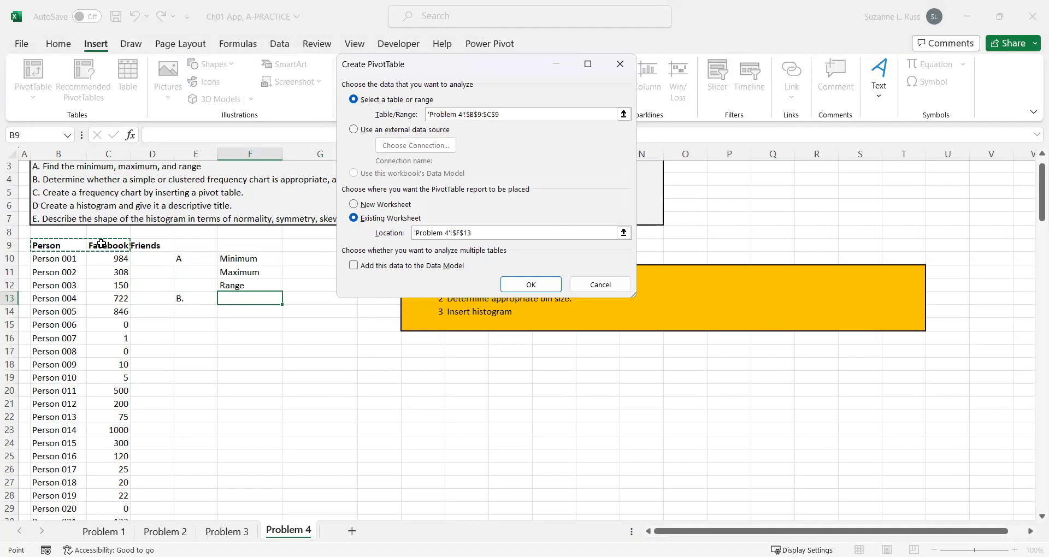
pyautogui.hotkey('ctrl', 'shift', 'Down')
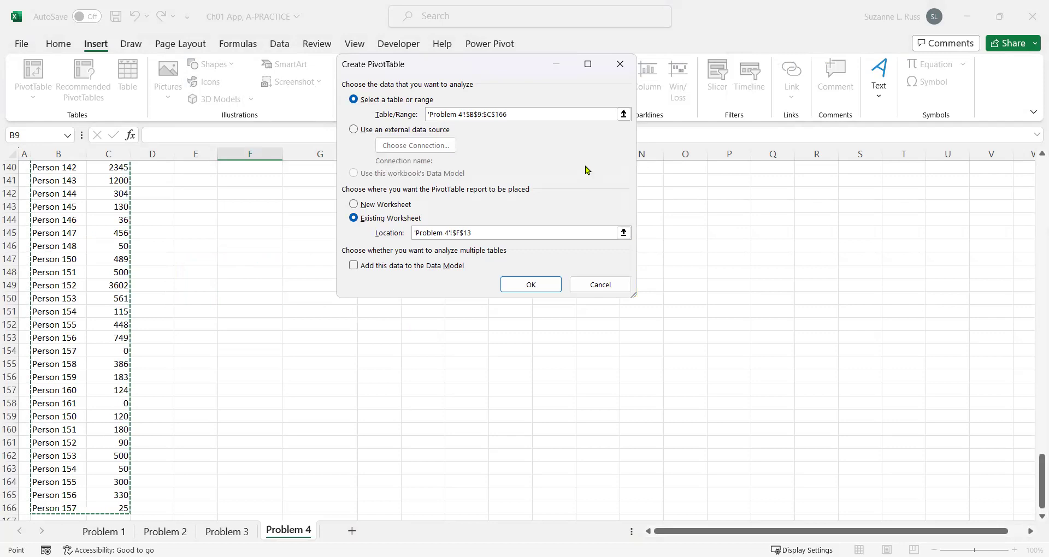
# Place the PivotTable and PivotChart on the existing worksheet at Problem 4 cell F13 and create them
pyautogui.click(371, 205)
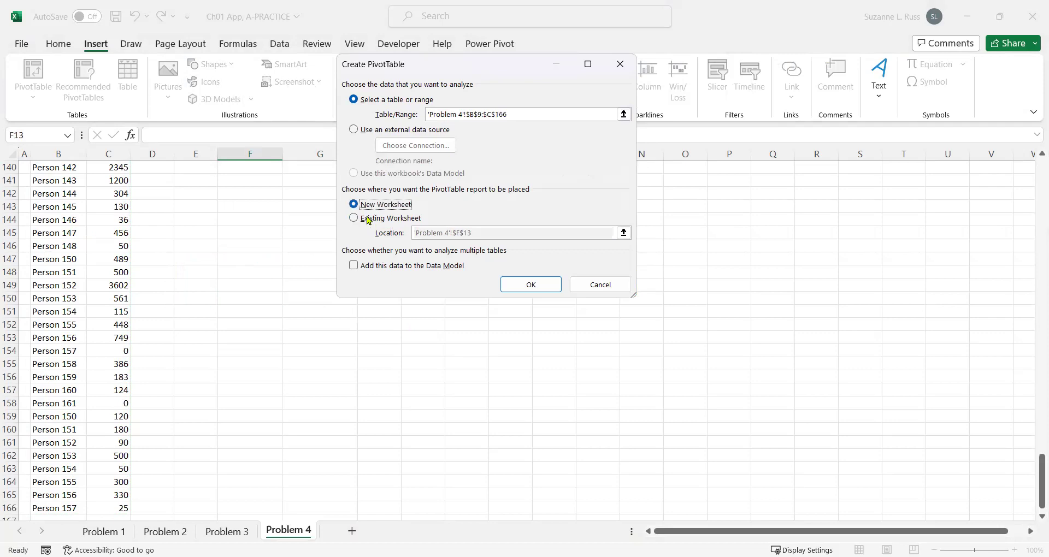
pyautogui.click(369, 219)
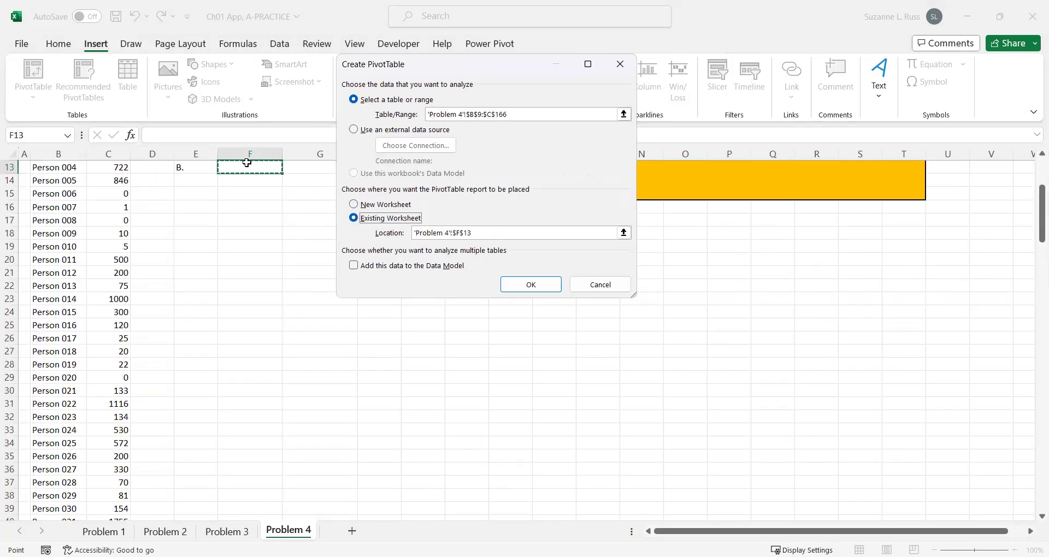
pyautogui.moveTo(512, 233); pyautogui.dragTo(413, 233)
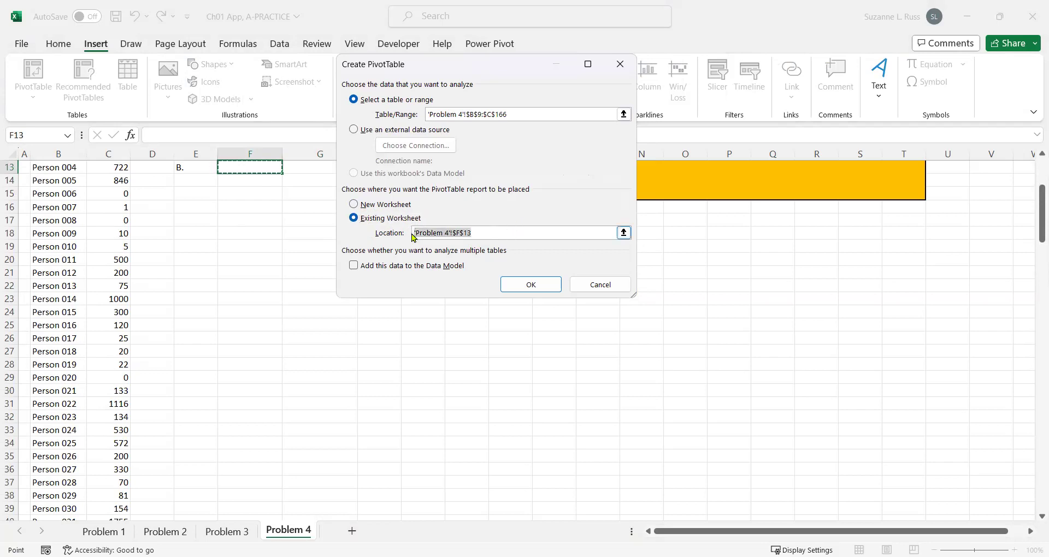
pyautogui.click(235, 167)
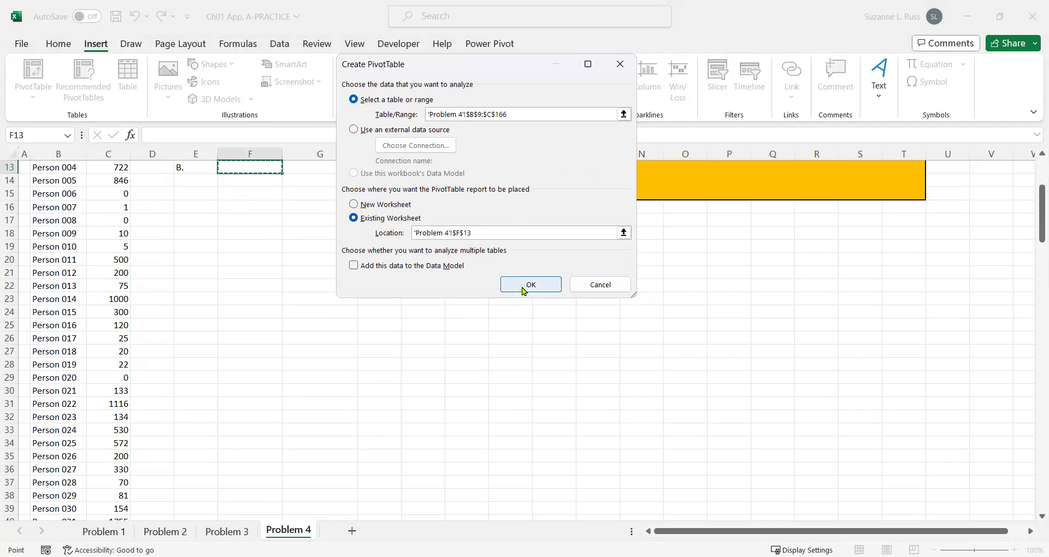
pyautogui.click(523, 290)
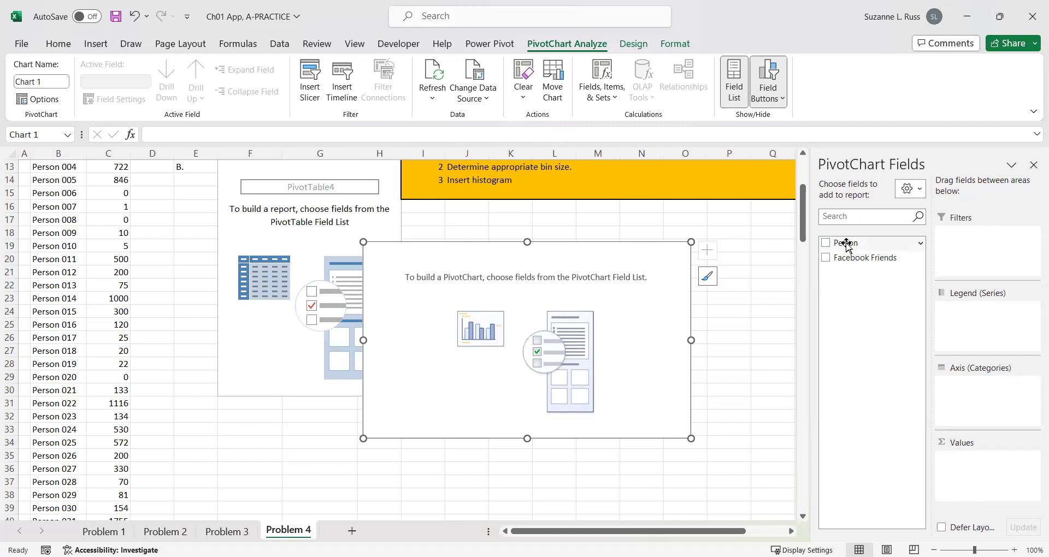
# Chart the count of Person as the values, with Facebook Friends as the axis categories
pyautogui.moveTo(846, 246); pyautogui.dragTo(980, 473)
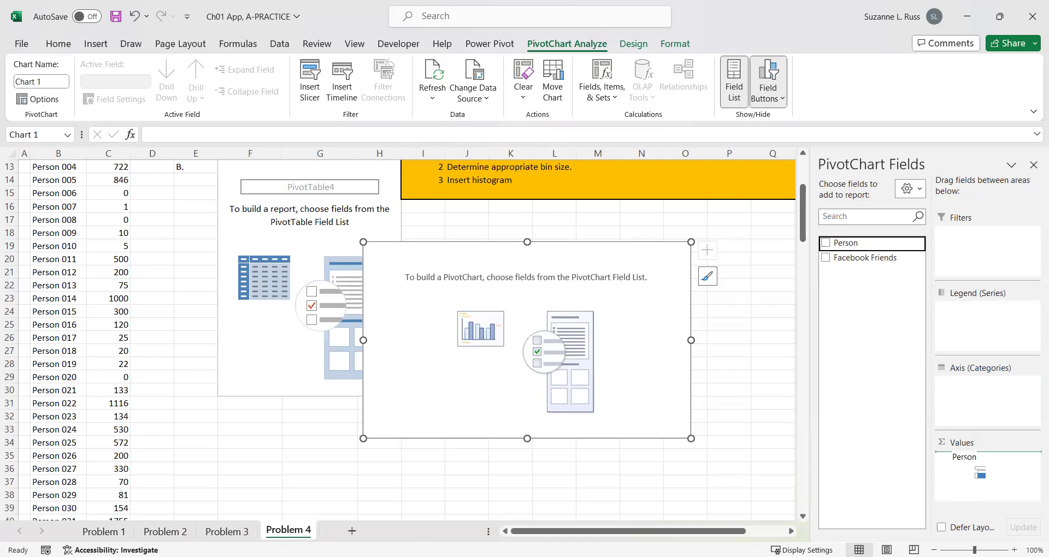
pyautogui.moveTo(980, 473); pyautogui.dragTo(965, 461)
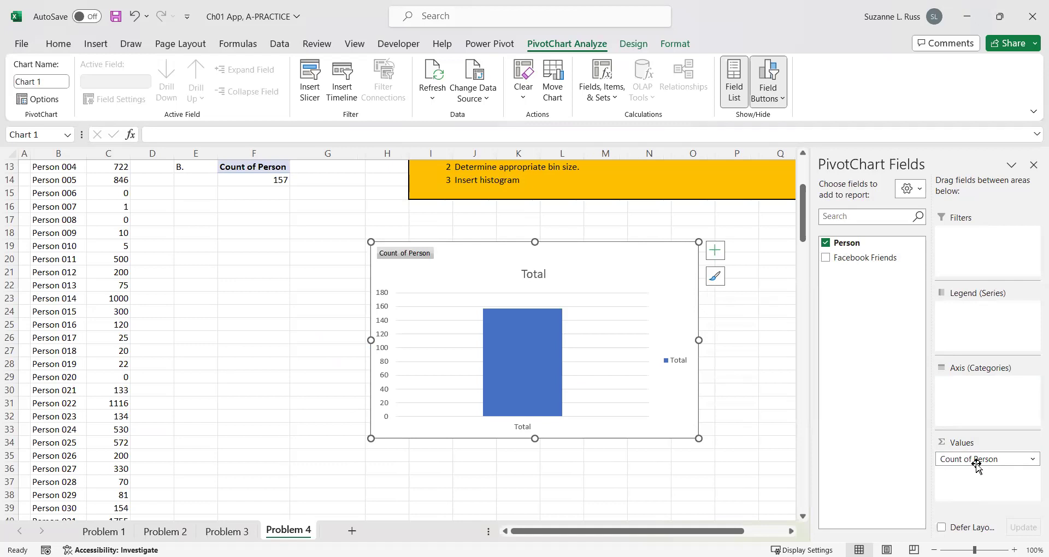
pyautogui.click(862, 261)
pyautogui.moveTo(861, 261); pyautogui.dragTo(992, 400)
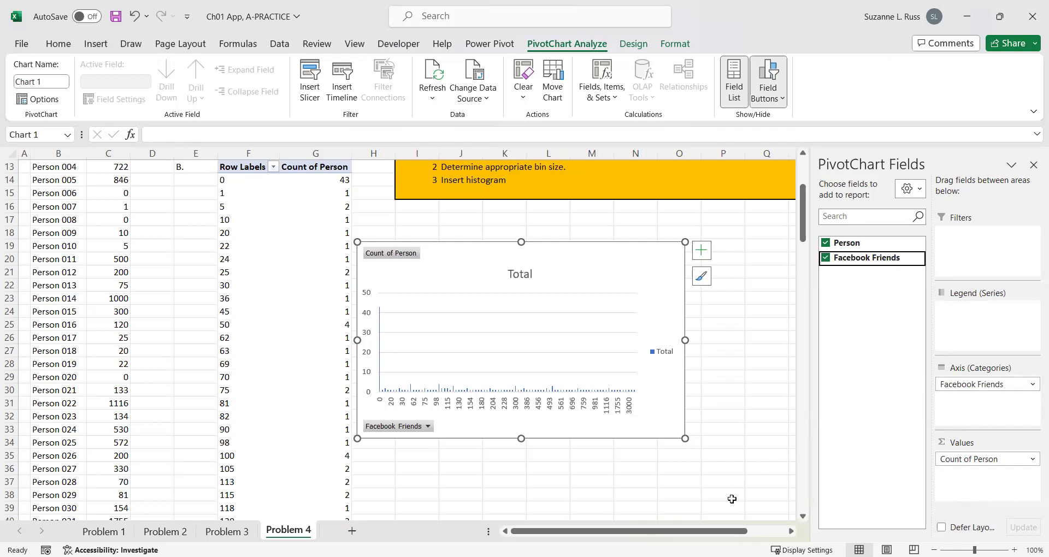
# Start grouping the pivot table's Facebook Friends row labels, with an ending value of 4000 and an interval of 500
pyautogui.scroll(2, 731, 499)
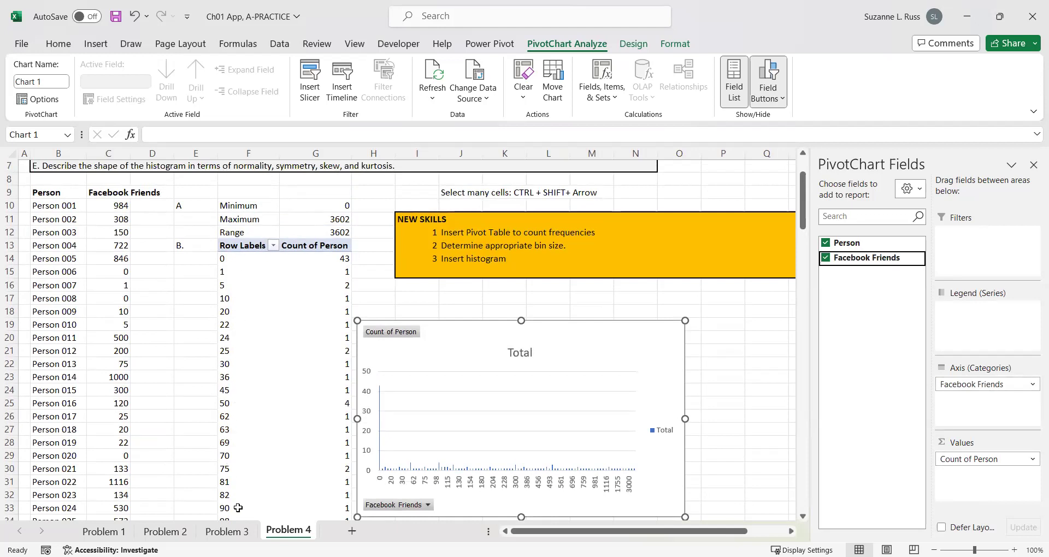
pyautogui.click(236, 262)
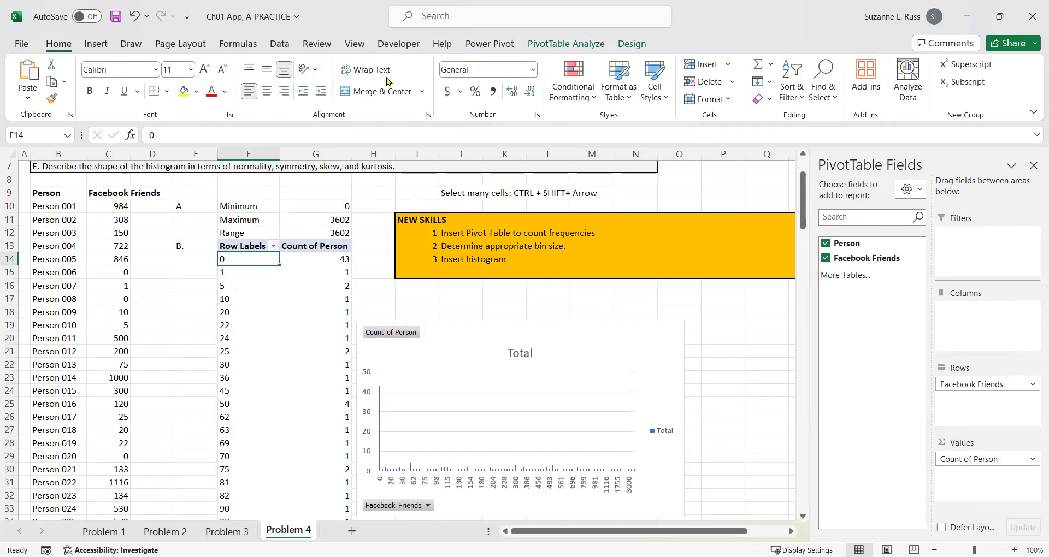
pyautogui.click(573, 52)
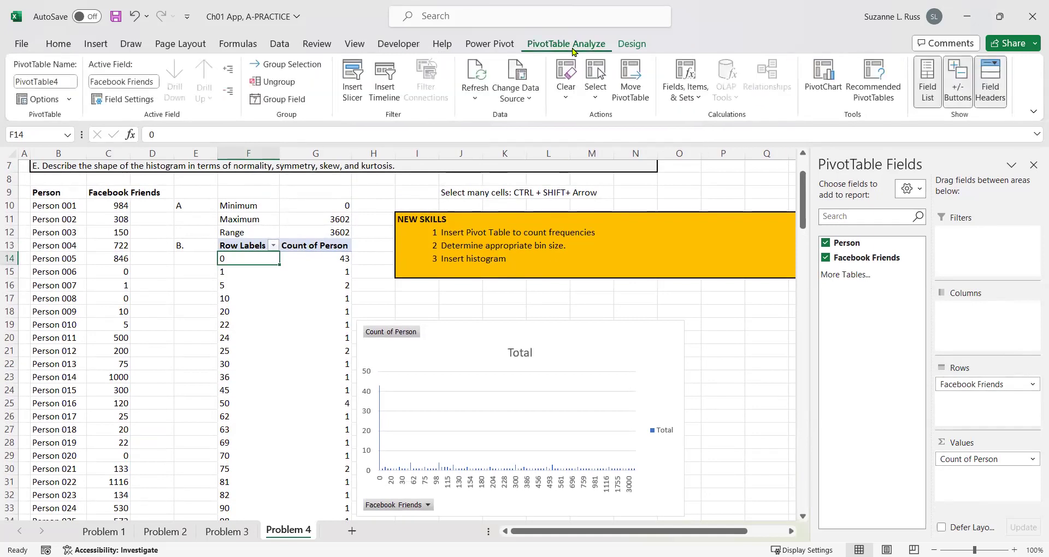
pyautogui.click(313, 65)
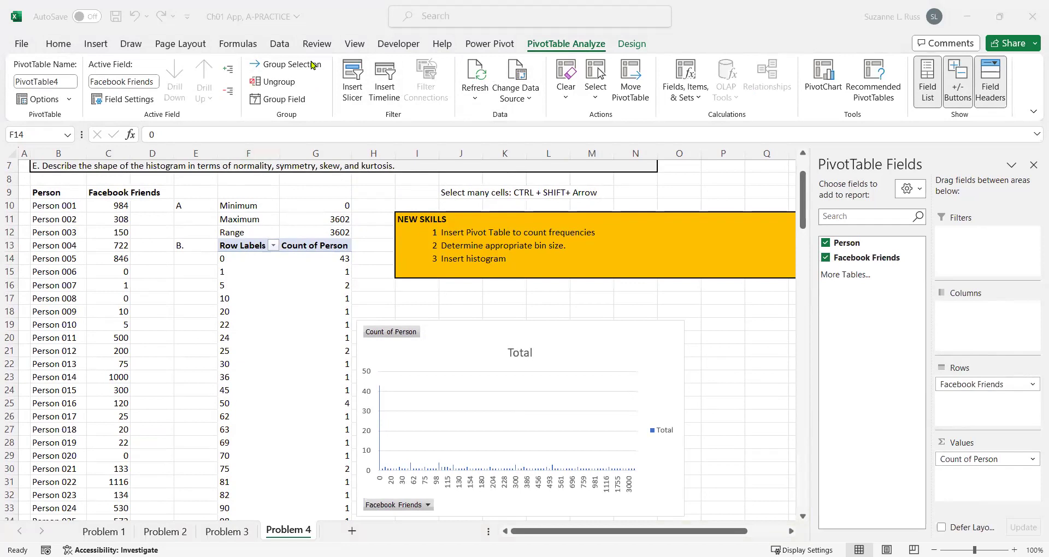
pyautogui.click(235, 261)
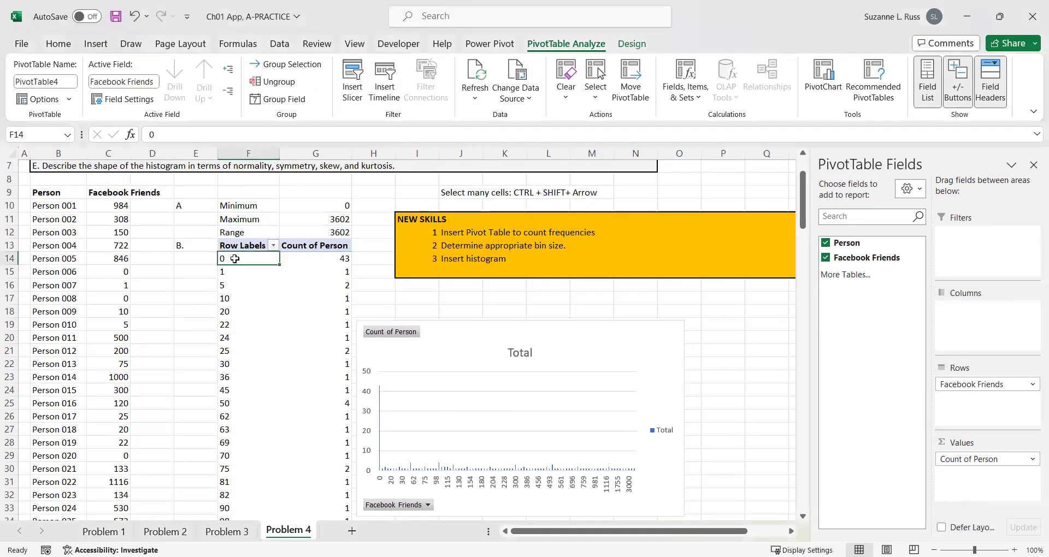
pyautogui.click(267, 66)
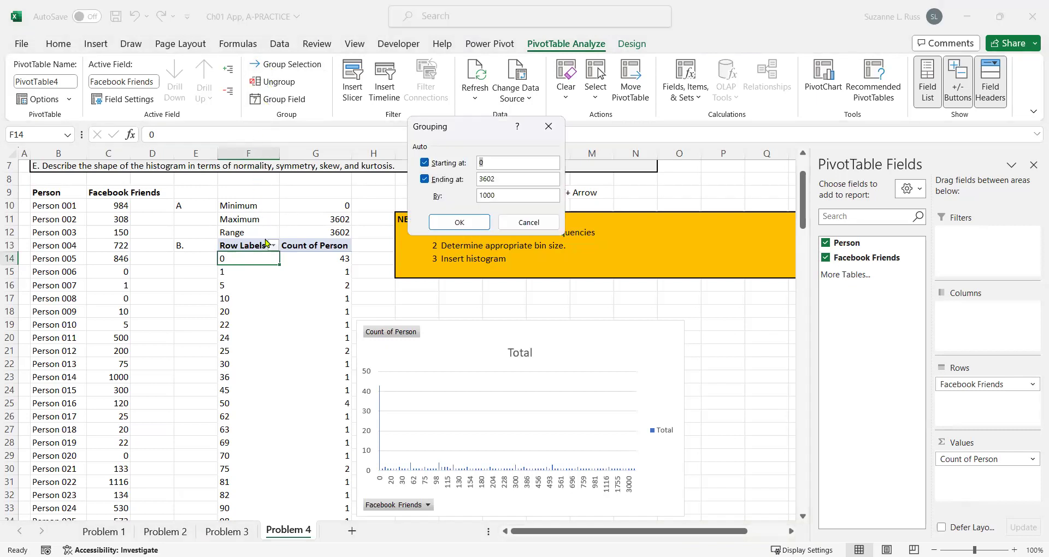
pyautogui.click(500, 180)
pyautogui.moveTo(500, 178); pyautogui.dragTo(477, 180)
pyautogui.write('5')
pyautogui.write('4000')
pyautogui.moveTo(503, 195); pyautogui.dragTo(455, 197)
pyautogui.write('500')
# Turn off the automatic ending value, enter 4000 as the group end again, and apply the grouping
pyautogui.click(425, 179)
pyautogui.press('Tab')
pyautogui.click(422, 180)
pyautogui.moveTo(519, 178); pyautogui.dragTo(476, 178)
pyautogui.write('4000')
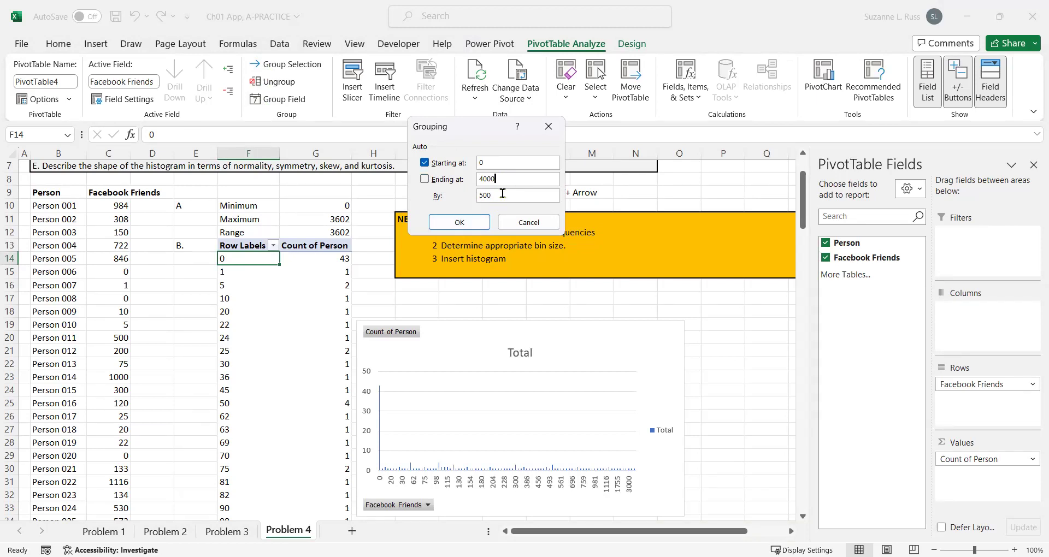
pyautogui.click(458, 223)
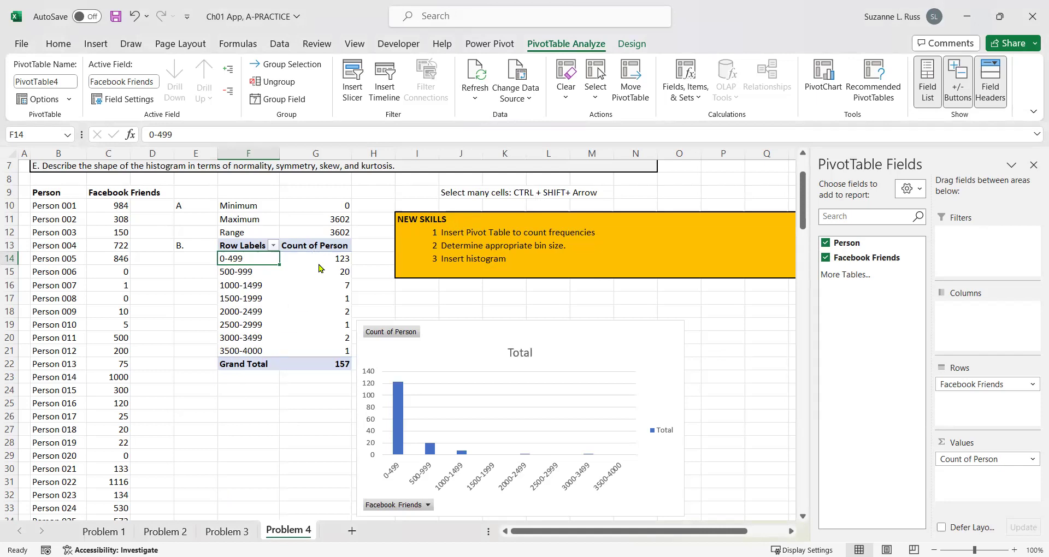
pyautogui.moveTo(310, 262)
pyautogui.moveTo(400, 419)
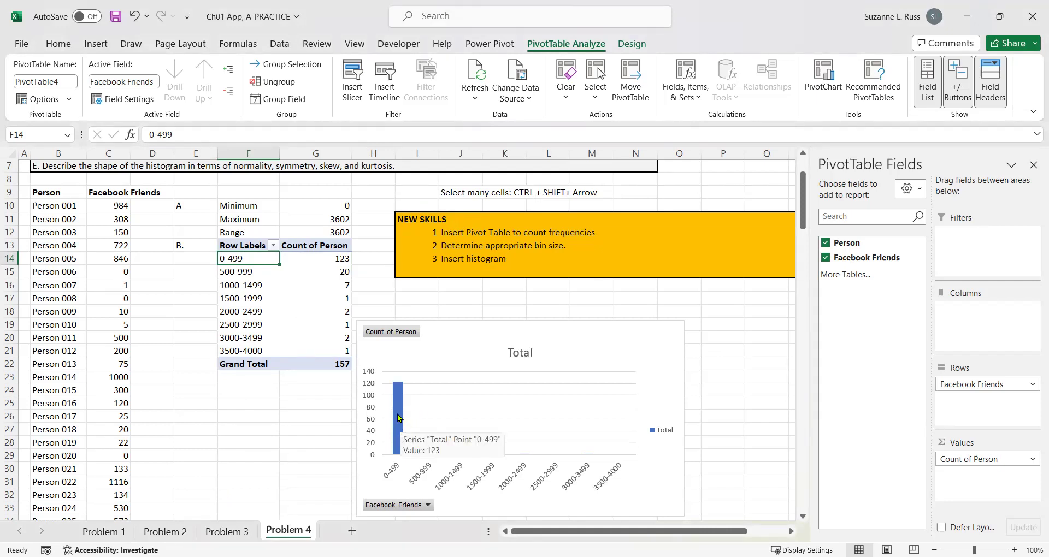
pyautogui.click(397, 418)
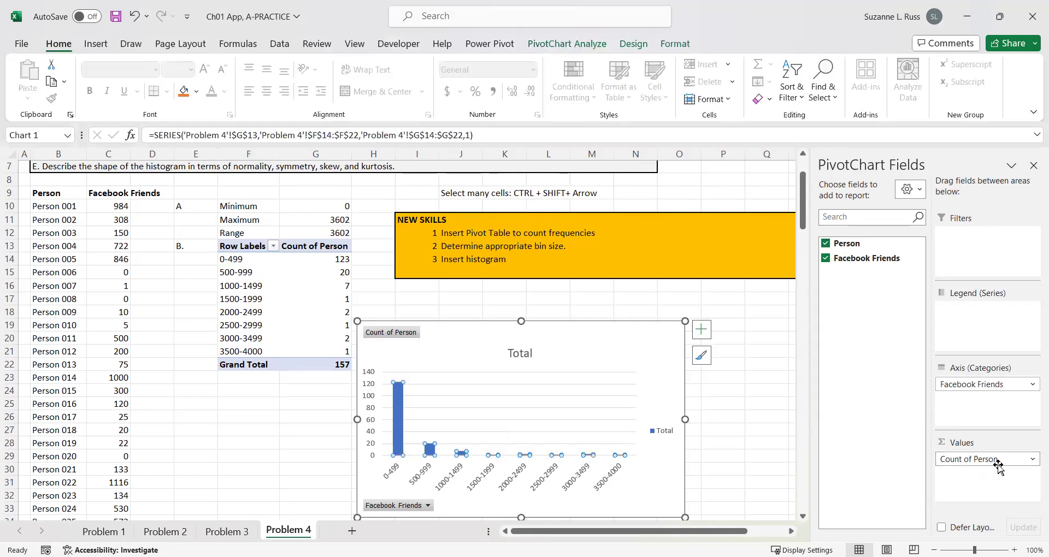
pyautogui.rightClick(400, 426)
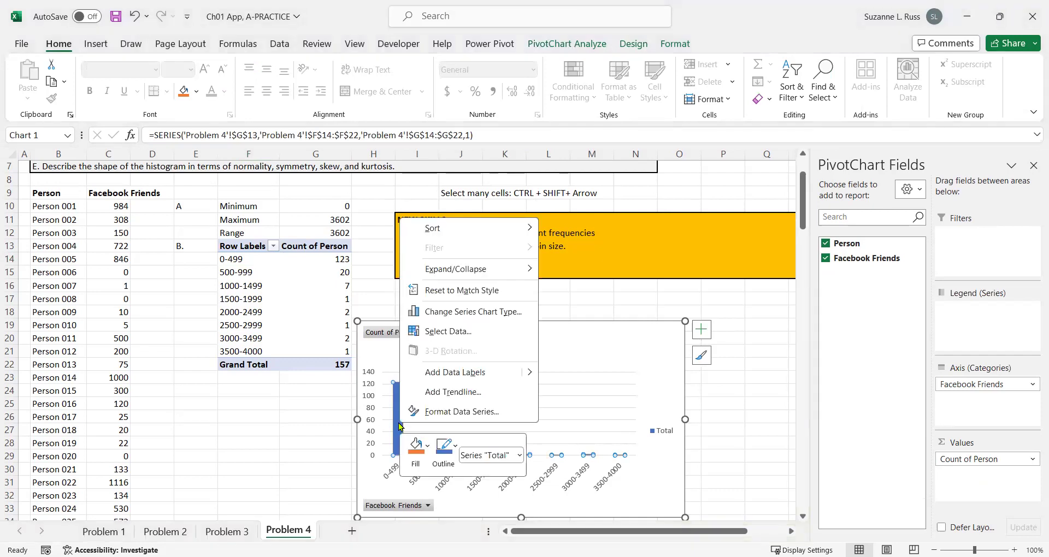
pyautogui.click(311, 438)
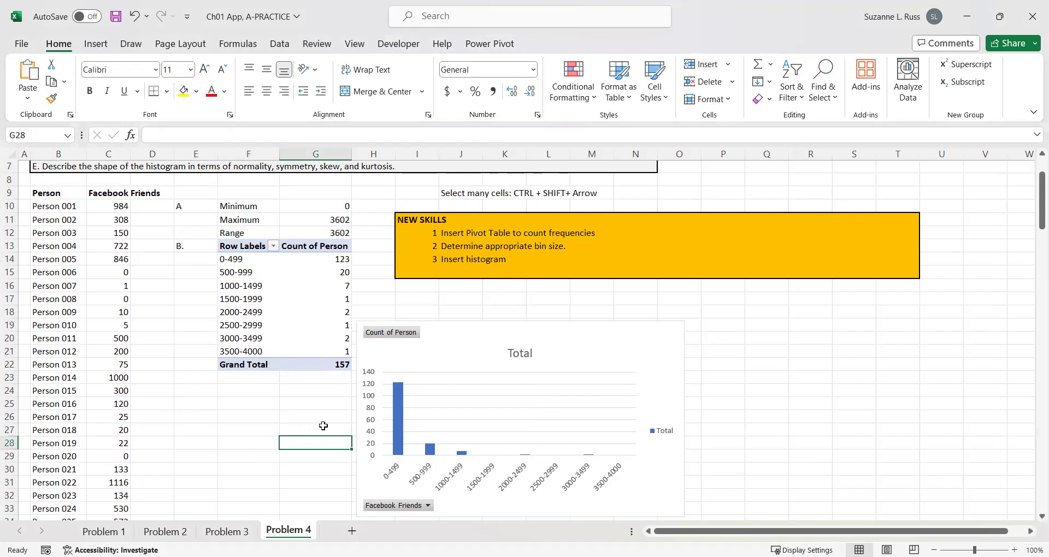
# Format the PivotChart's data series with a gap width of 0% so the bars touch like a histogram
pyautogui.click(437, 359)
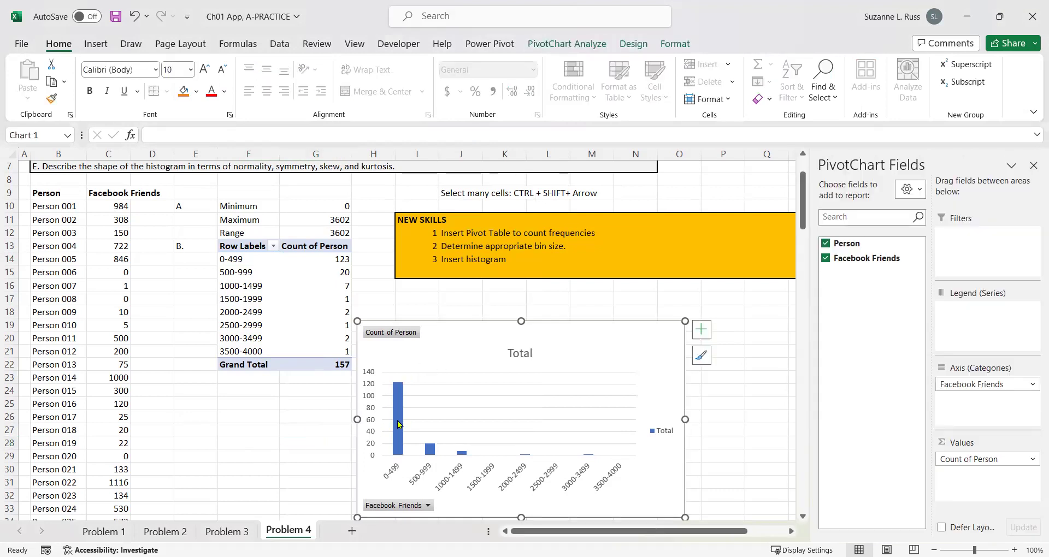
pyautogui.moveTo(397, 429)
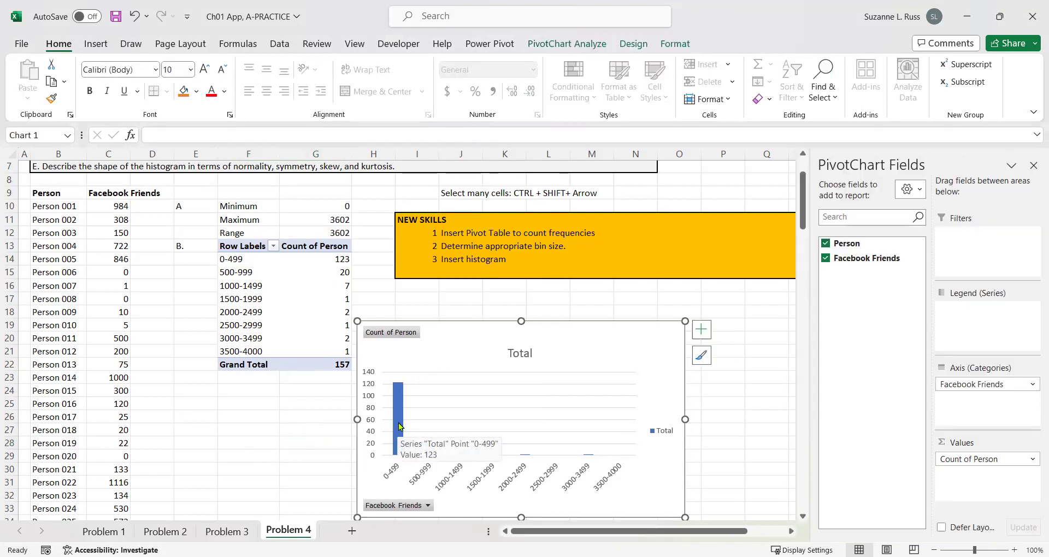
pyautogui.click(399, 426)
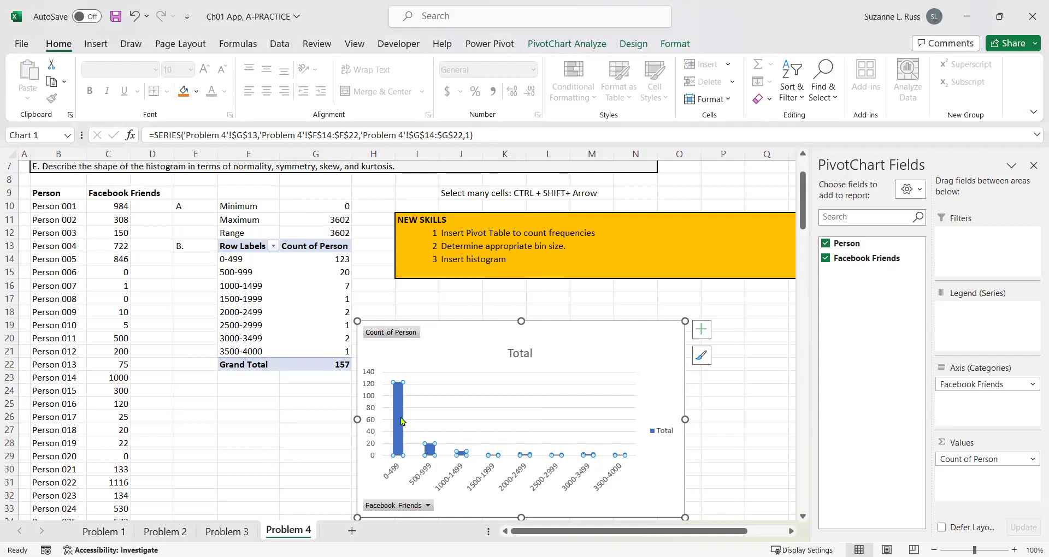
pyautogui.rightClick(401, 419)
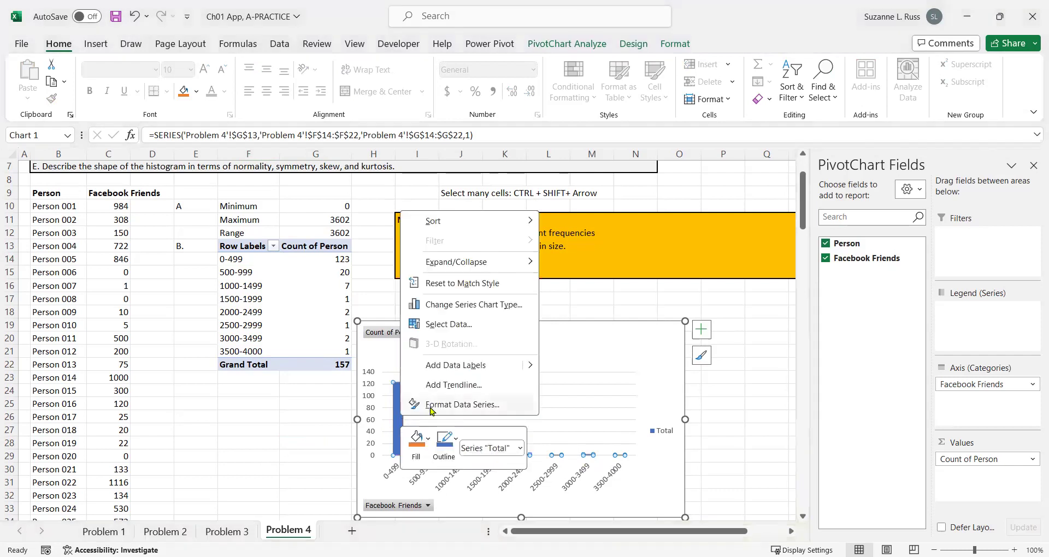
pyautogui.click(437, 405)
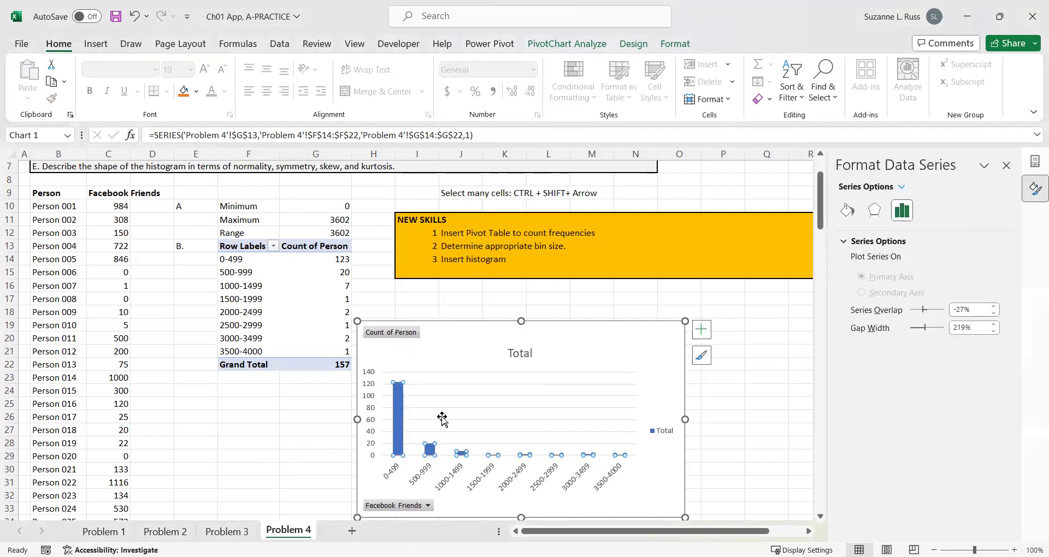
pyautogui.click(846, 212)
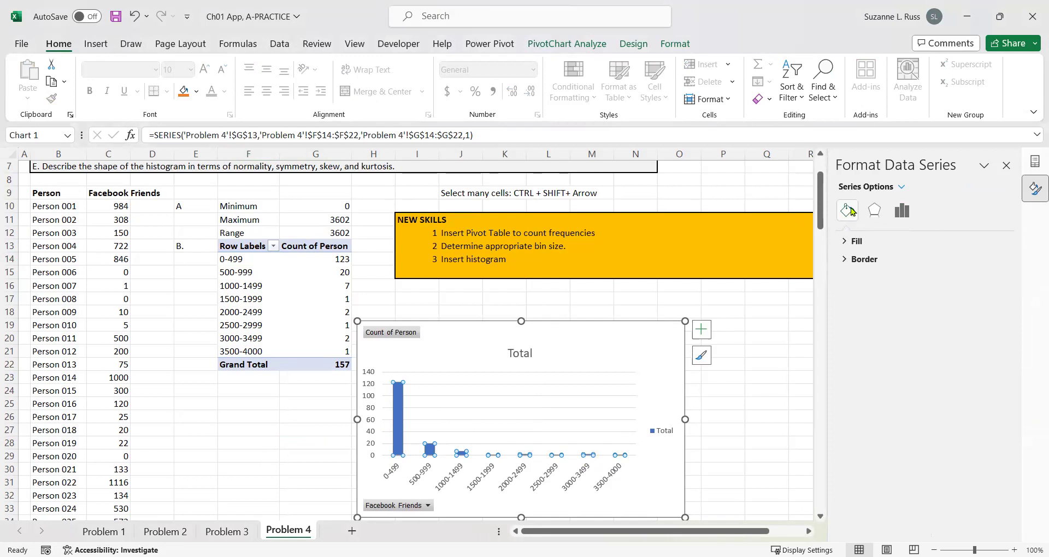
pyautogui.click(871, 210)
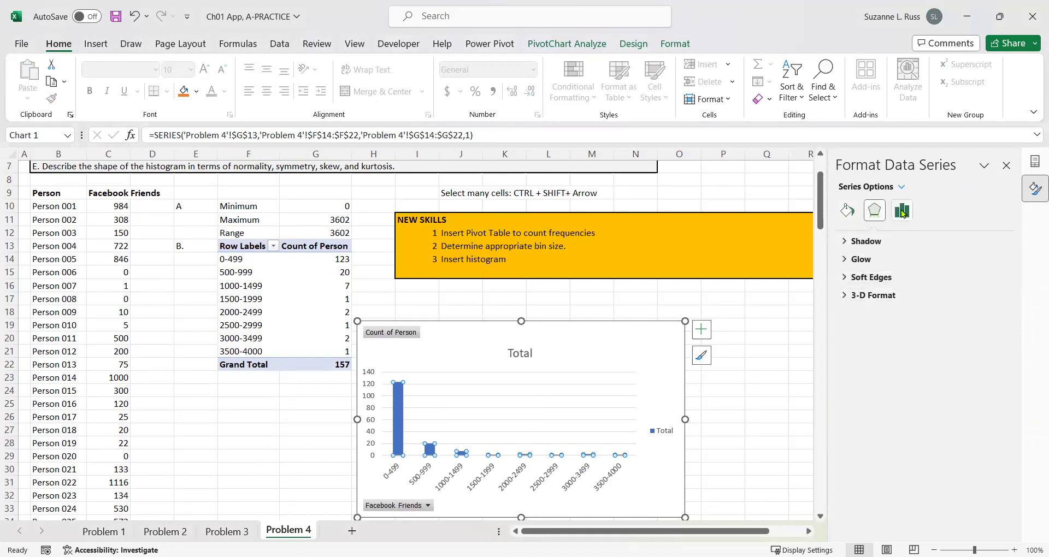
pyautogui.click(902, 212)
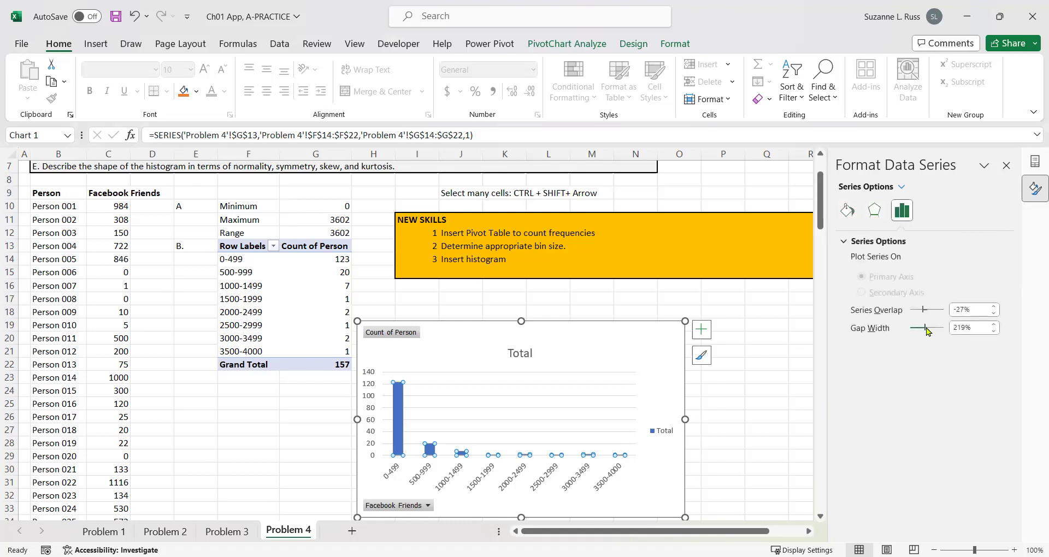
pyautogui.moveTo(926, 329); pyautogui.dragTo(908, 331)
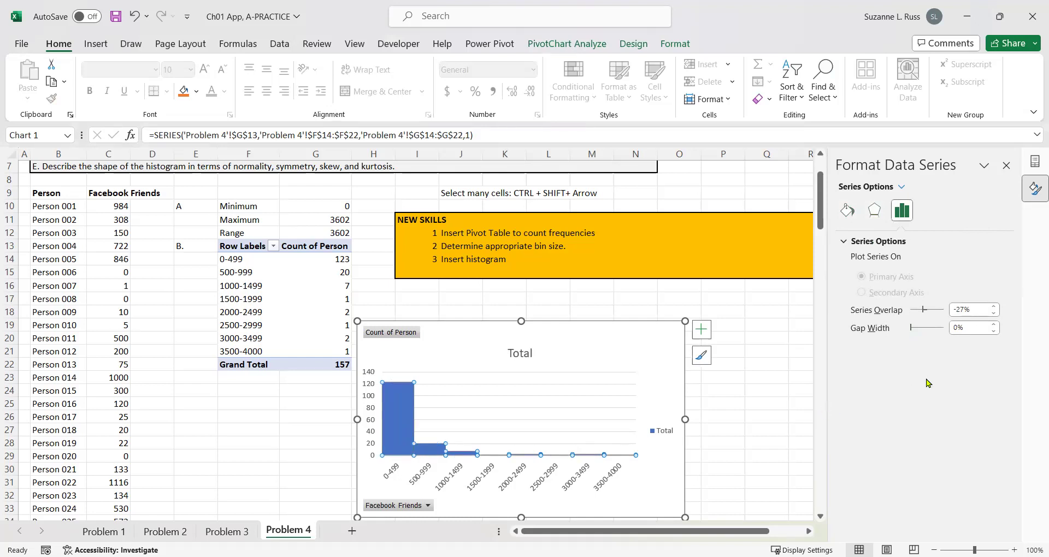
# Replace the histogram's title with "Chart 1. Number of Facebook Friends of people in our sample"
pyautogui.click(740, 404)
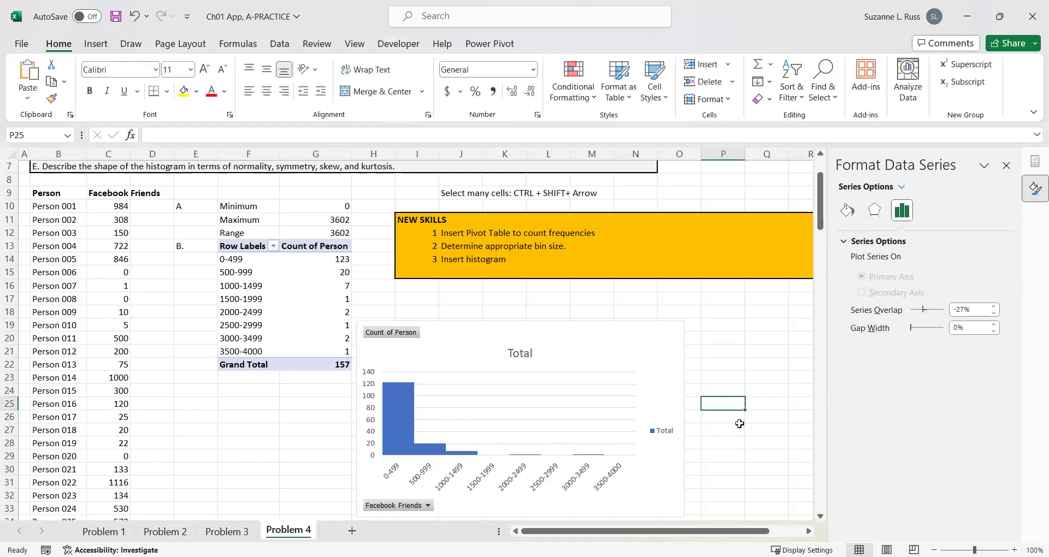
pyautogui.click(524, 357)
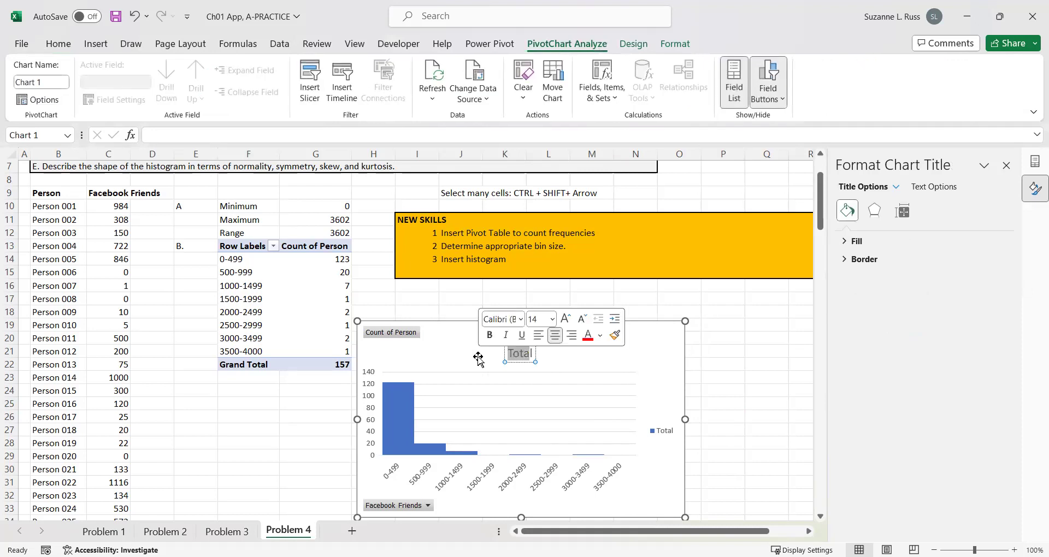
pyautogui.write('Chart 1.')
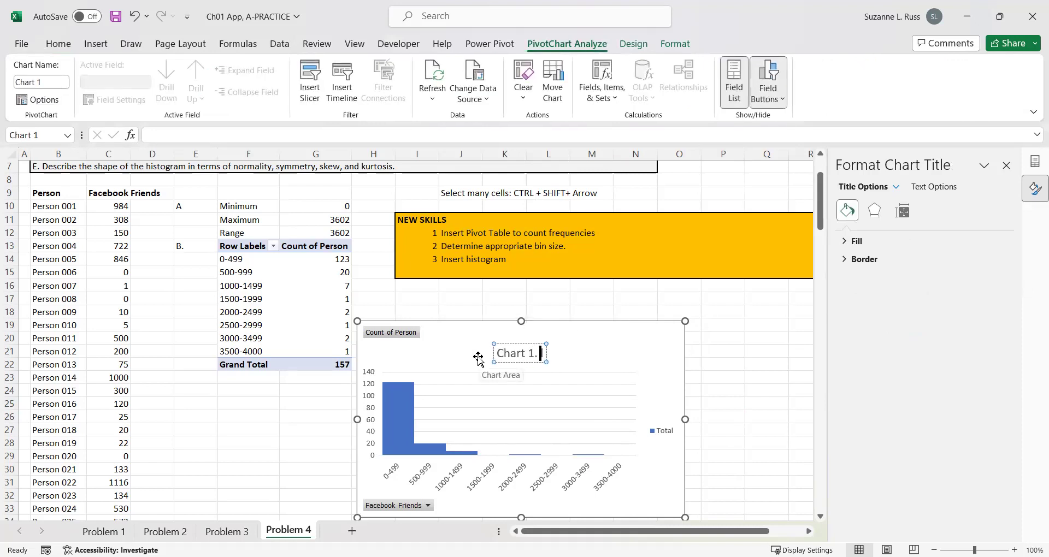
pyautogui.write(' Number of Fa')
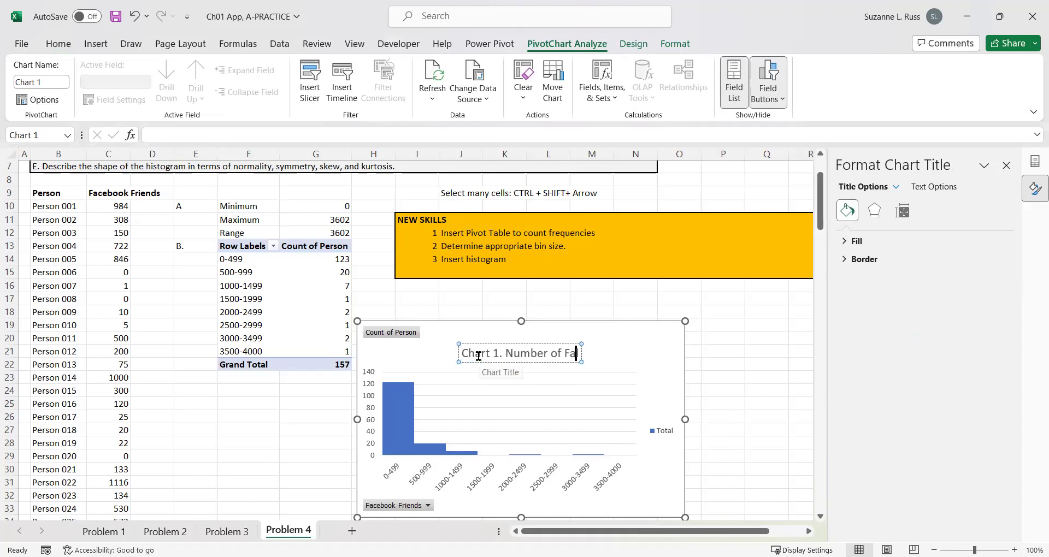
pyautogui.write('cebook F')
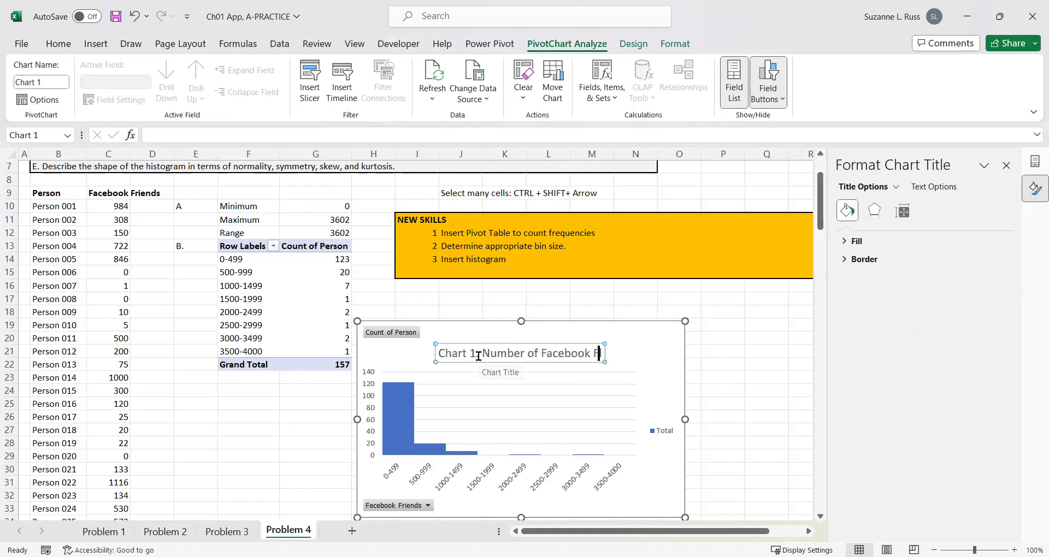
pyautogui.write('Riends of')
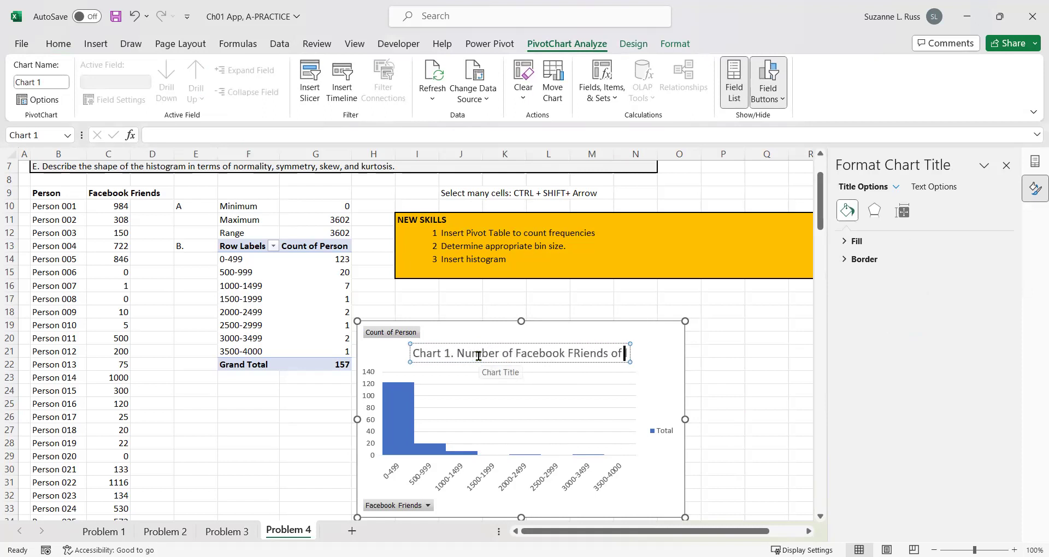
pyautogui.write(' people in our sample')
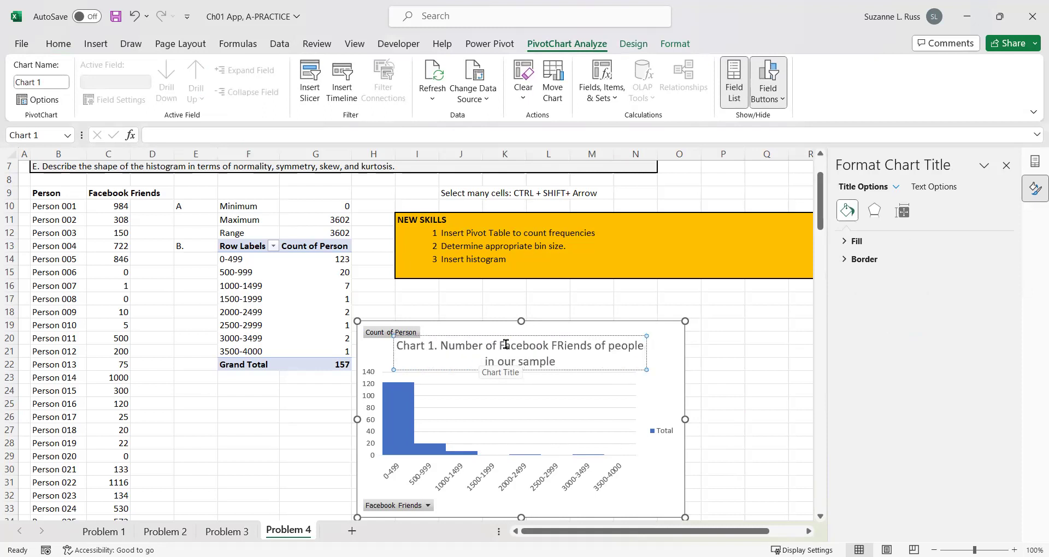
pyautogui.moveTo(557, 346); pyautogui.dragTo(565, 352)
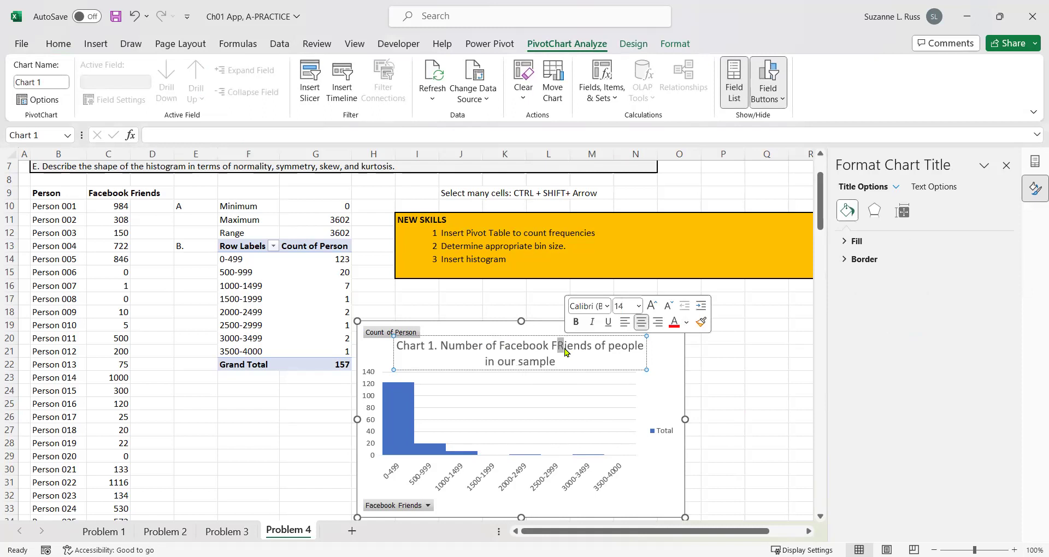
pyautogui.write('r')
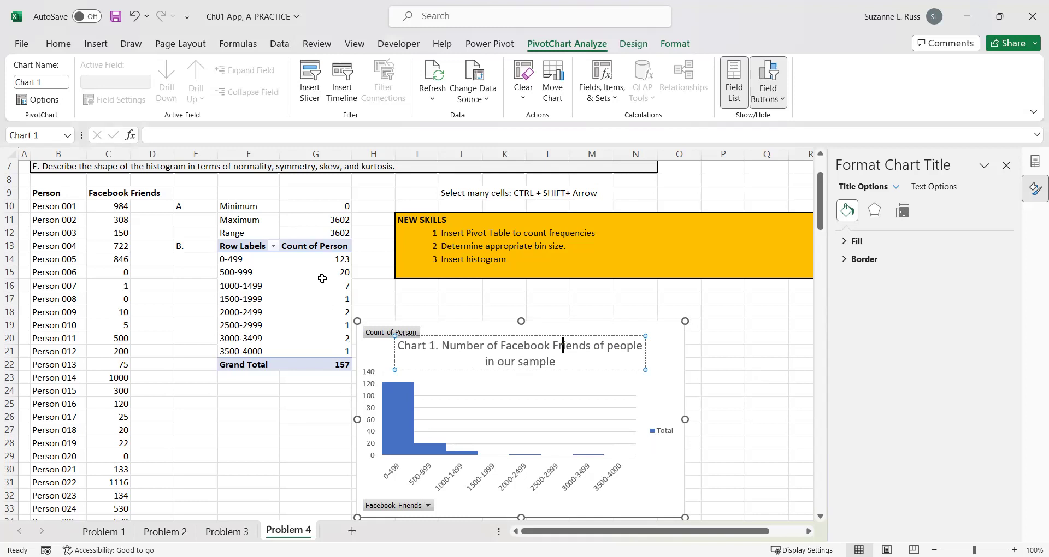
# Change the pivot table's layout so the row header shows the Facebook Friends field name instead of Row Labels
pyautogui.click(312, 244)
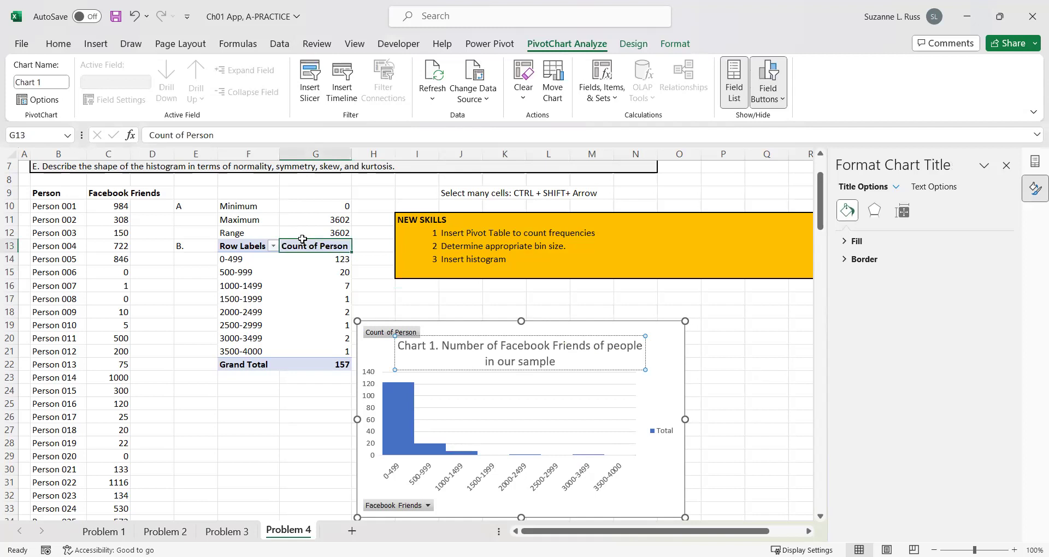
pyautogui.click(241, 248)
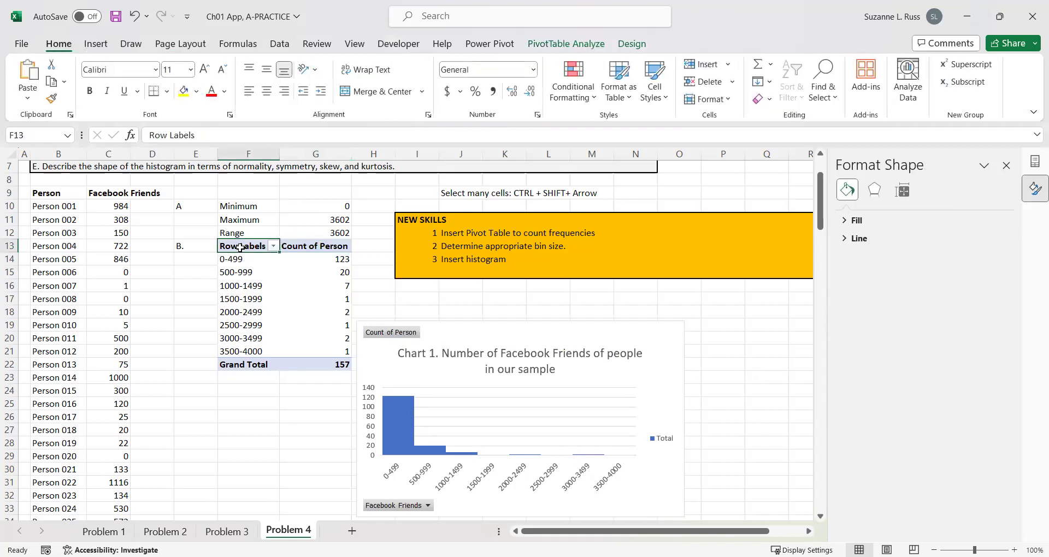
pyautogui.keyDown('shift'); pyautogui.click(325, 366); pyautogui.keyUp('shift')
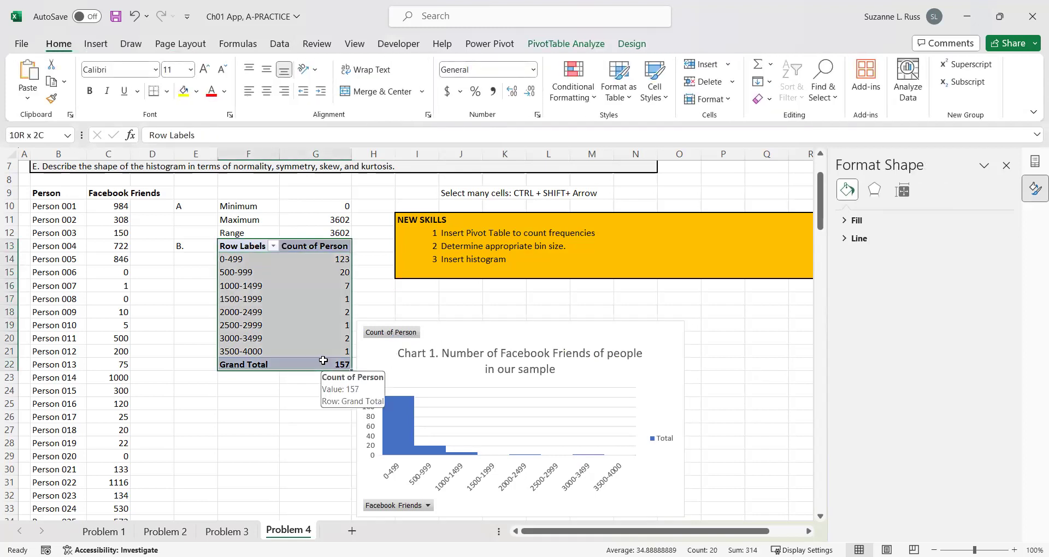
pyautogui.rightClick(323, 357)
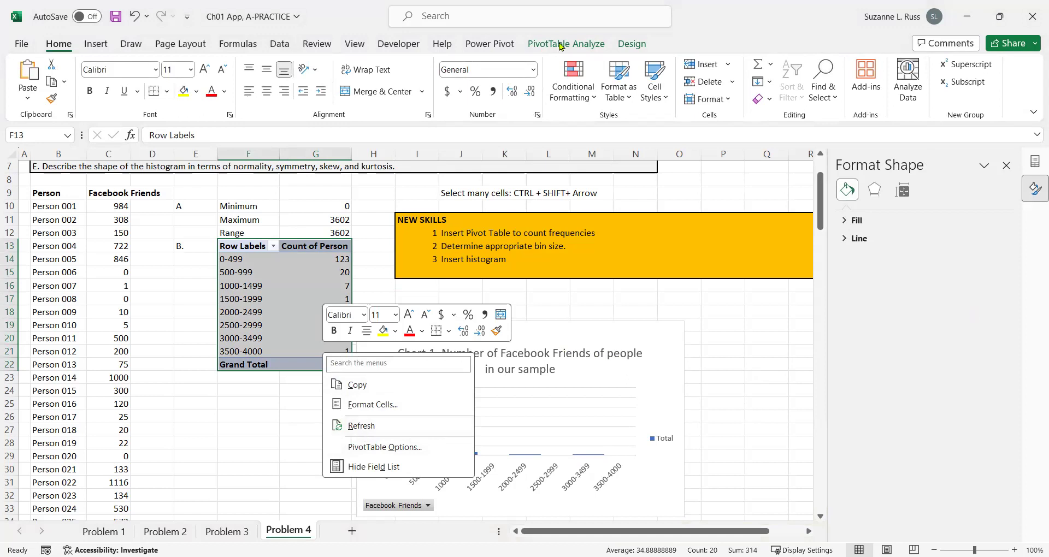
pyautogui.press('Escape')
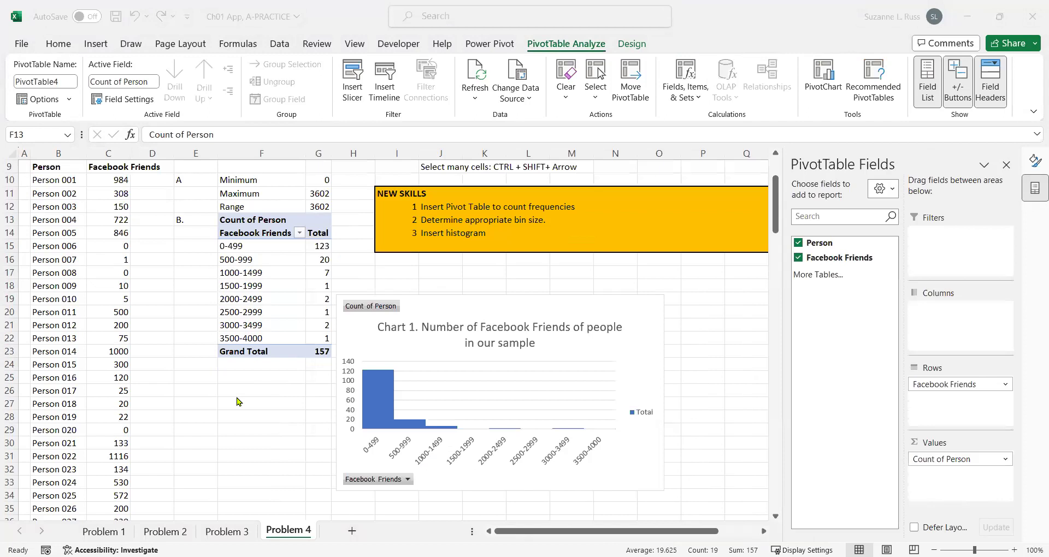
# Add the Person field to the pivot table's values a second time, using the PivotTable field list
pyautogui.click(228, 236)
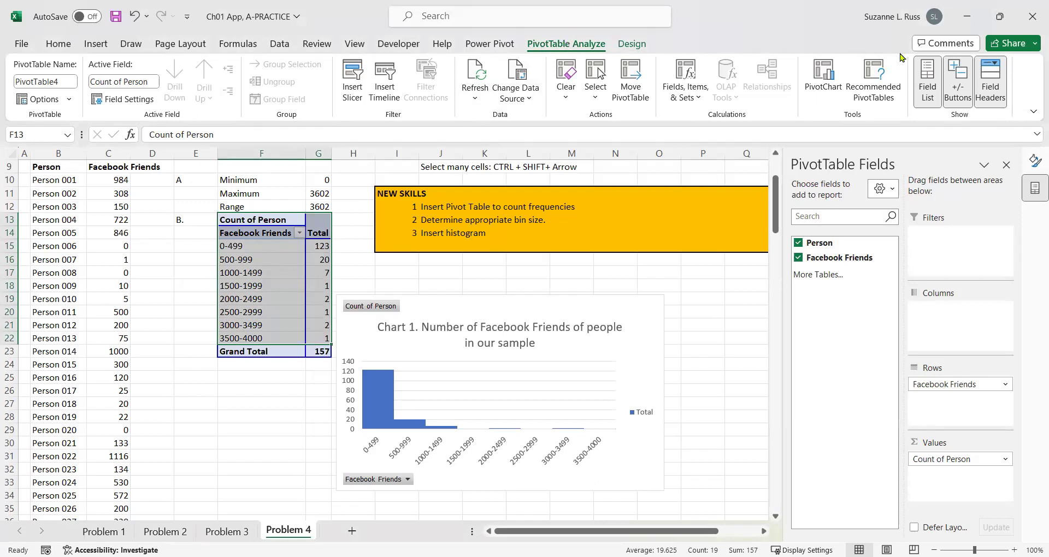
pyautogui.click(927, 80)
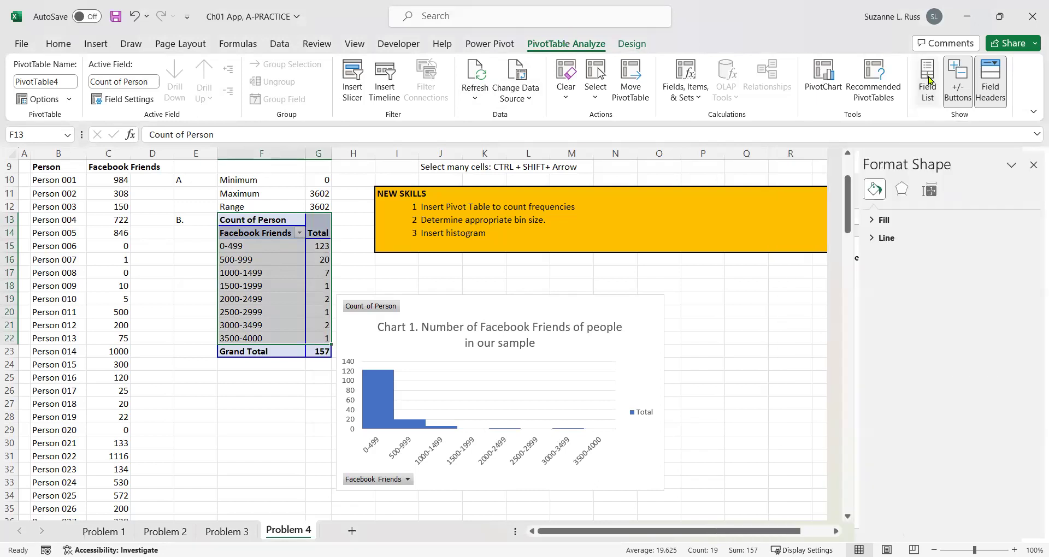
pyautogui.click(927, 80)
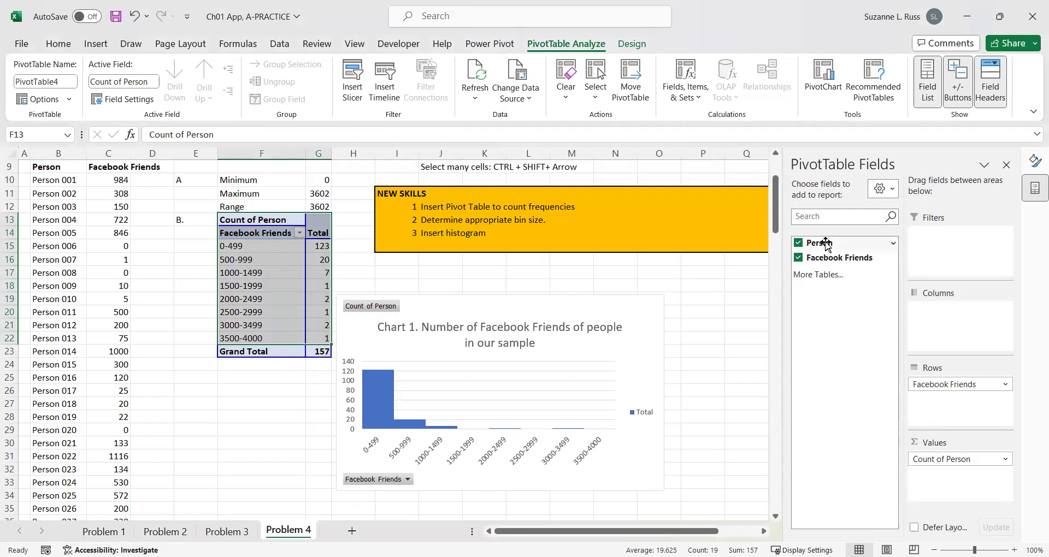
pyautogui.moveTo(825, 244); pyautogui.dragTo(935, 479)
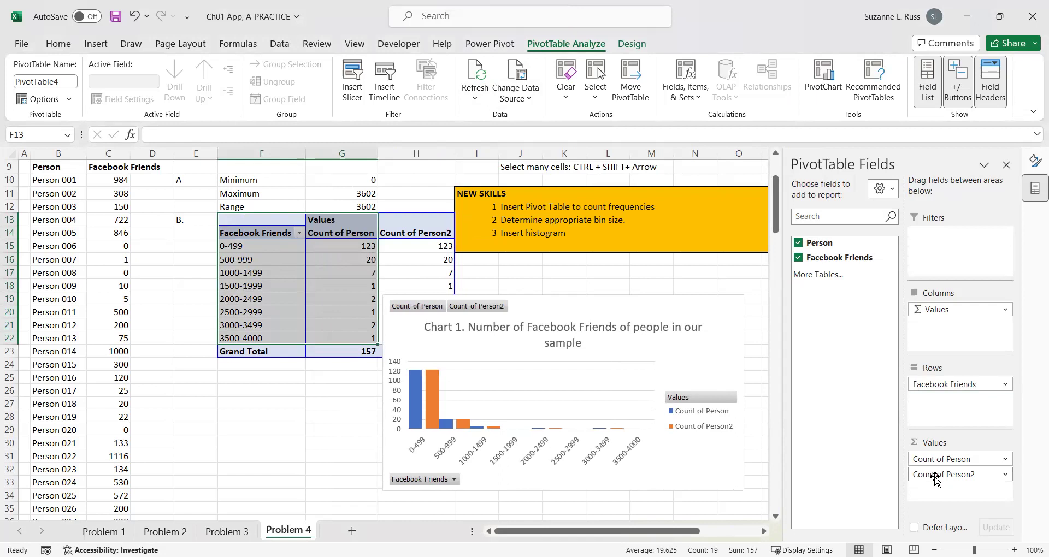
# Show the second Person count column of the pivot table as % of Grand Total
pyautogui.click(417, 248)
pyautogui.moveTo(416, 248); pyautogui.dragTo(424, 339)
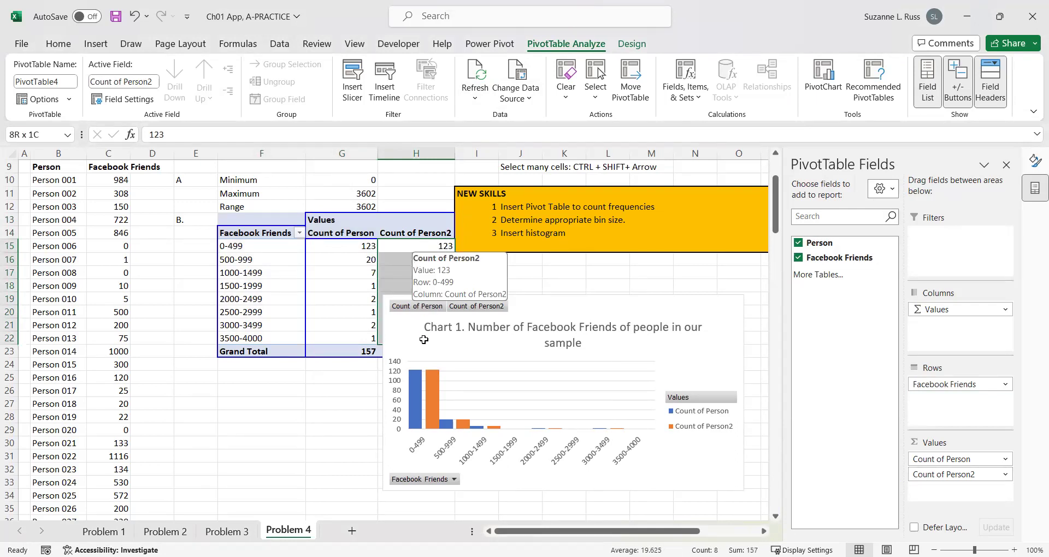
pyautogui.rightClick(405, 254)
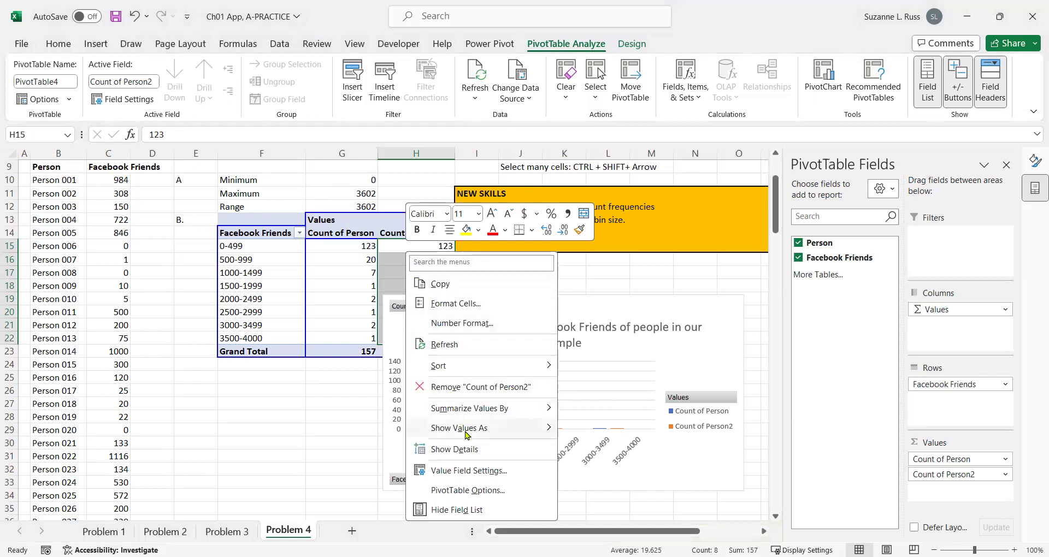
pyautogui.moveTo(466, 432)
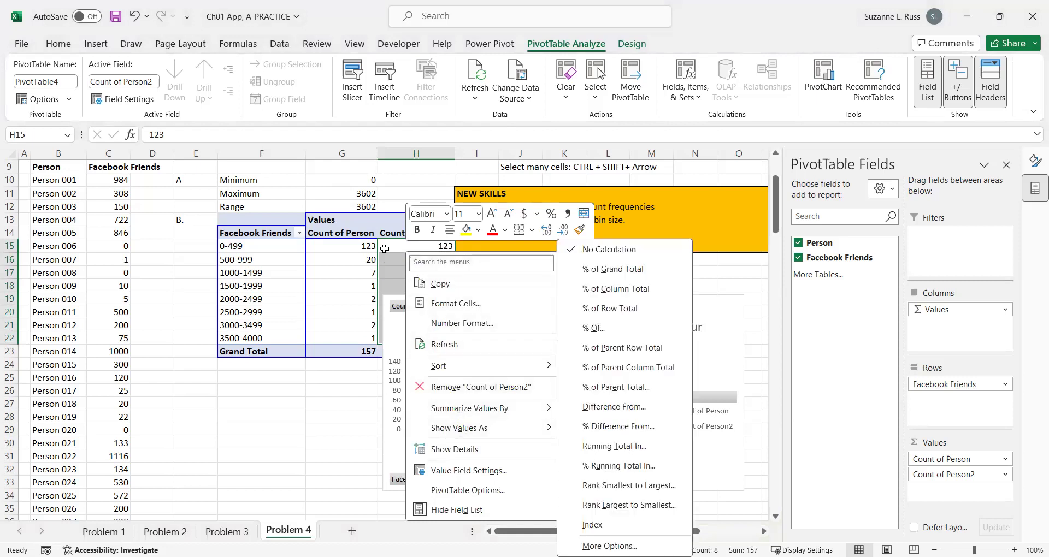
pyautogui.moveTo(388, 242); pyautogui.dragTo(414, 337)
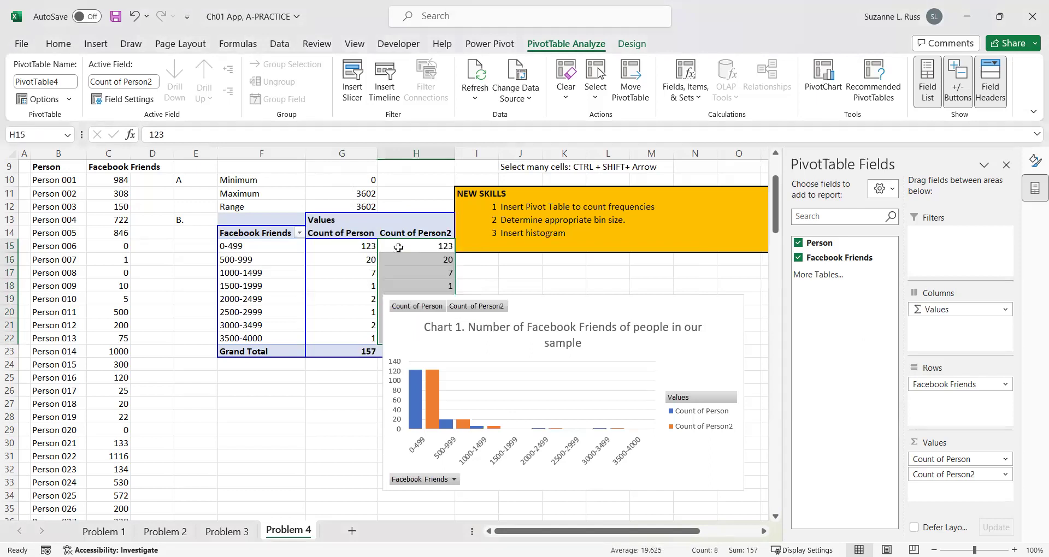
pyautogui.rightClick(400, 250)
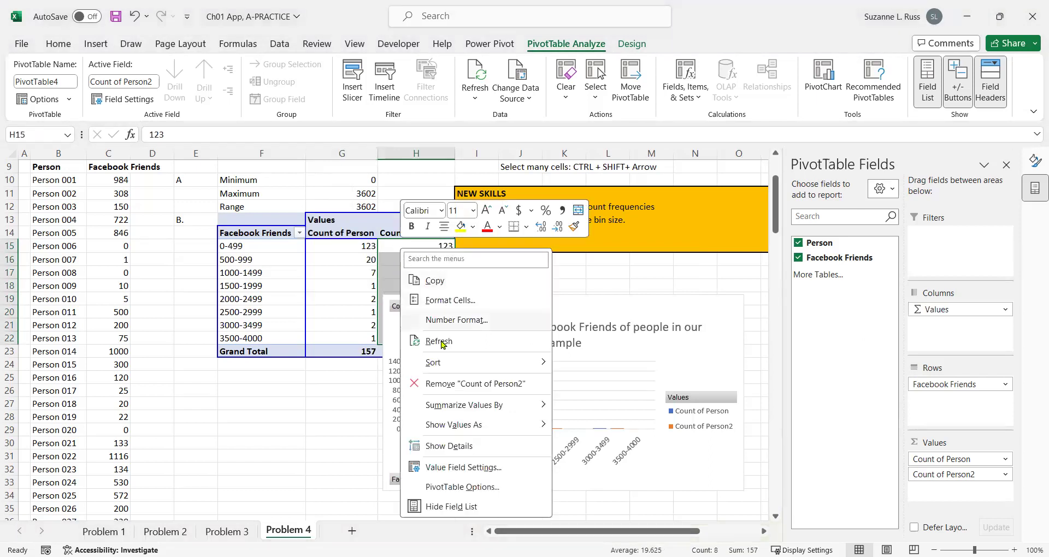
pyautogui.moveTo(458, 430)
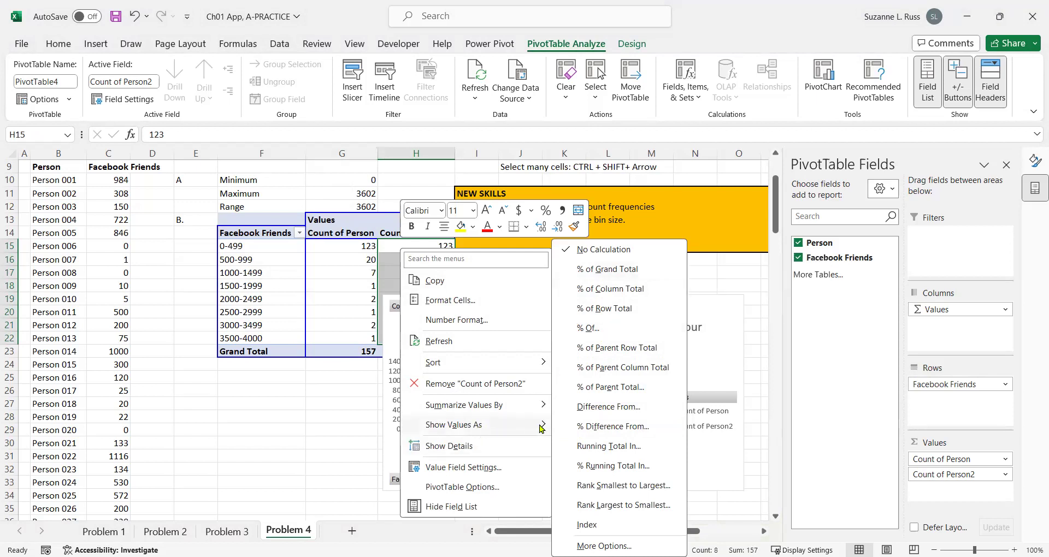
pyautogui.click(590, 270)
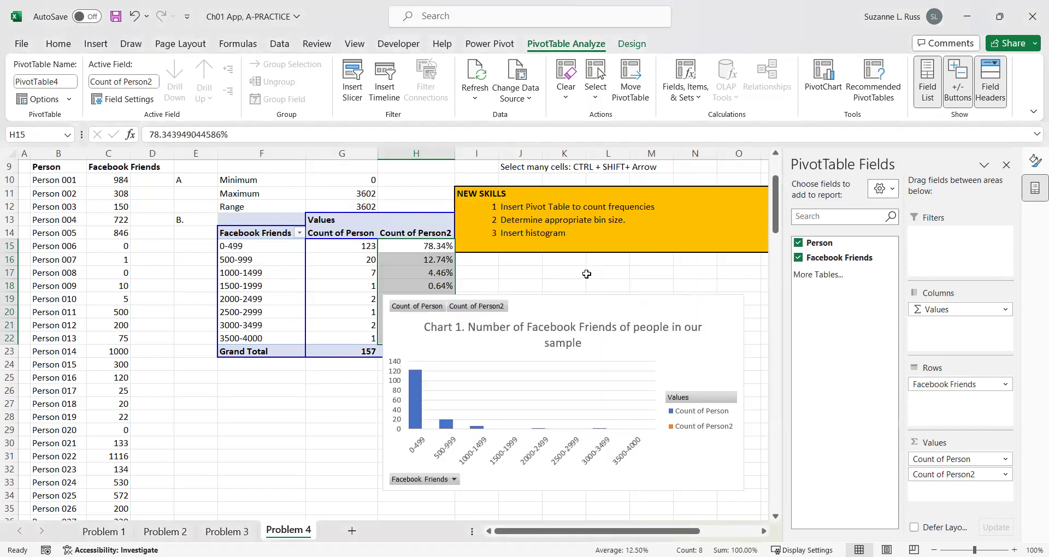
# Rename the pivot table's Count of Person column as Frequency
pyautogui.click(347, 234)
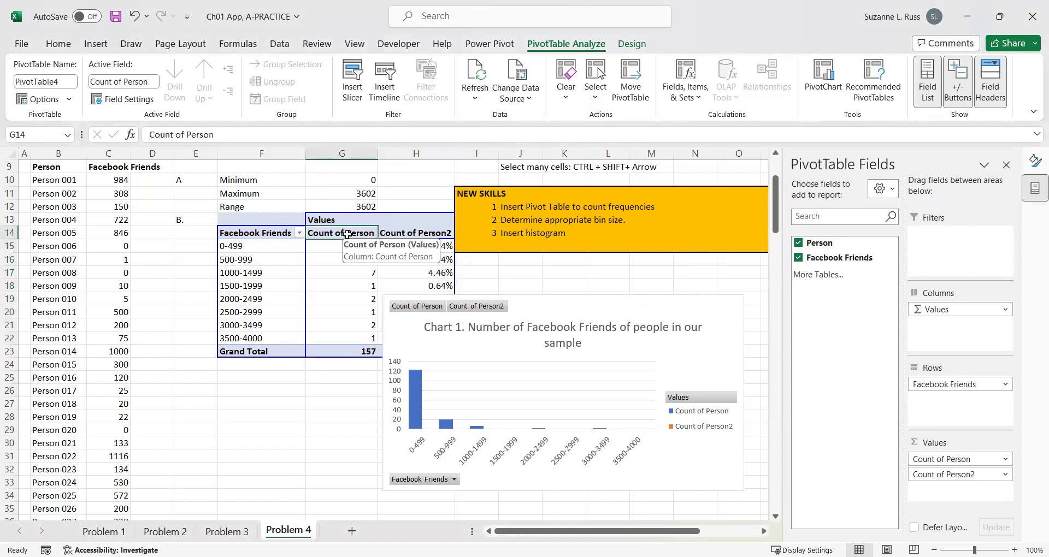
pyautogui.doubleClick(347, 234)
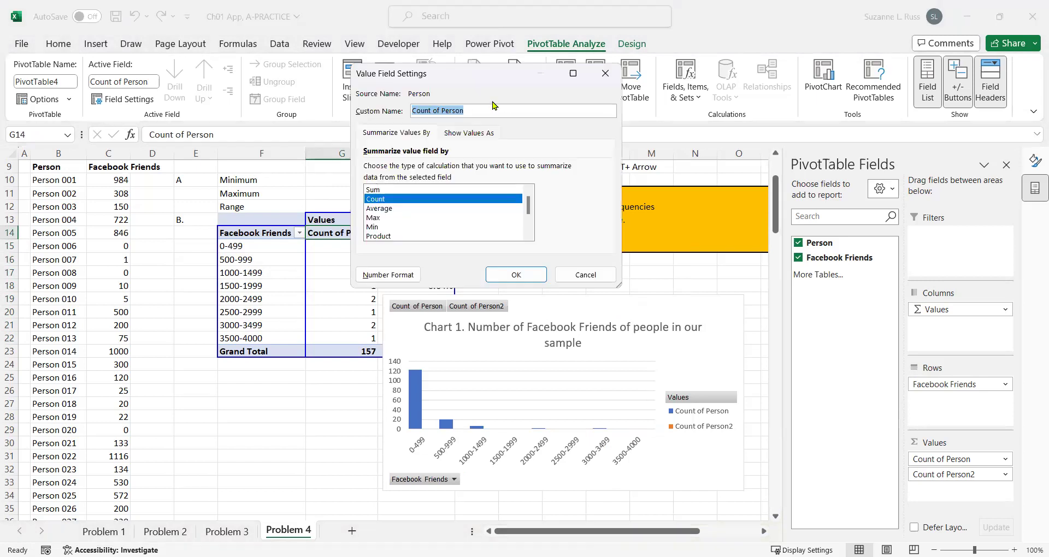
pyautogui.write('Frequency')
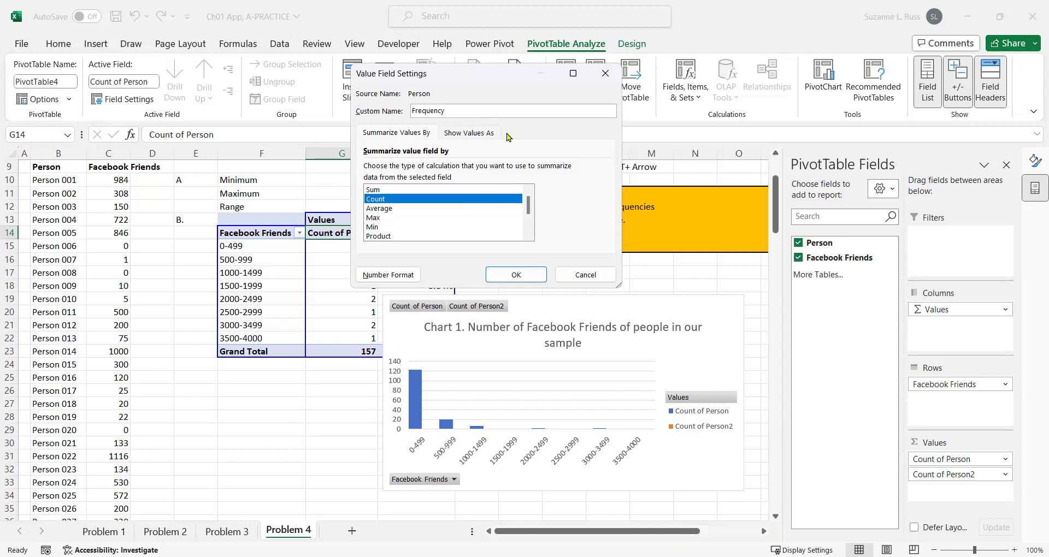
pyautogui.click(520, 278)
# Rename the pivot table's Count of Person2 column as Percent
pyautogui.click(401, 233)
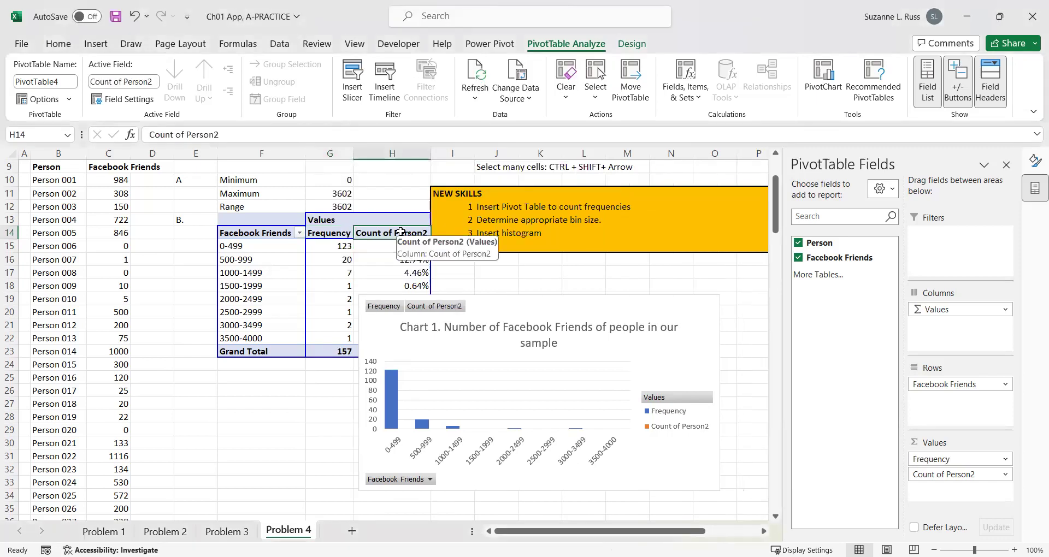
pyautogui.doubleClick(400, 232)
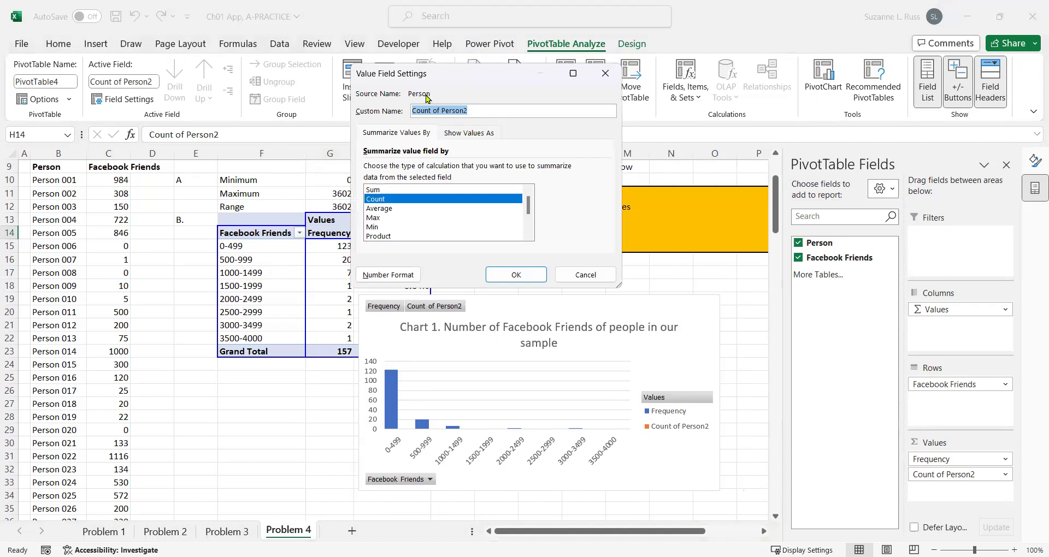
pyautogui.write('Percent')
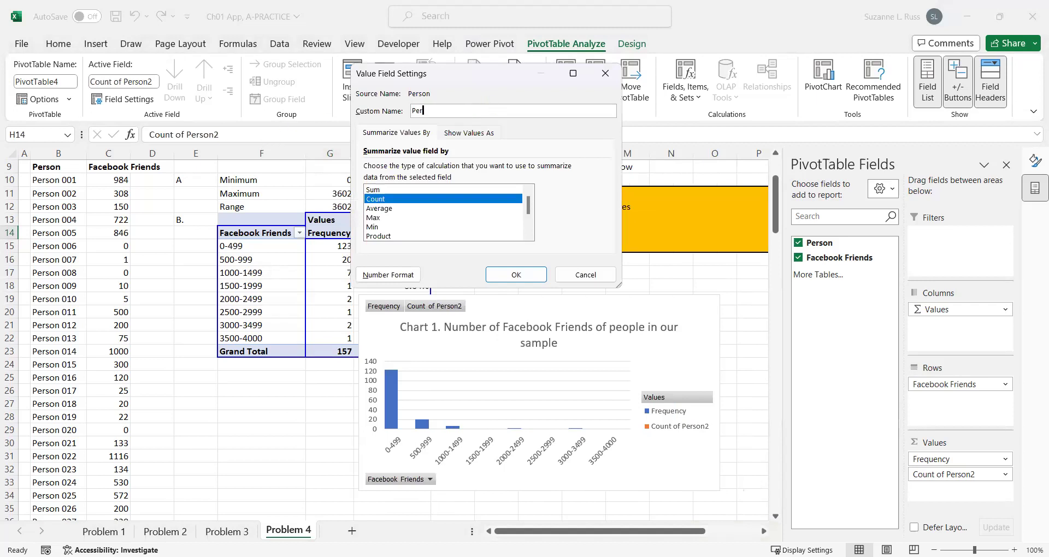
pyautogui.click(493, 278)
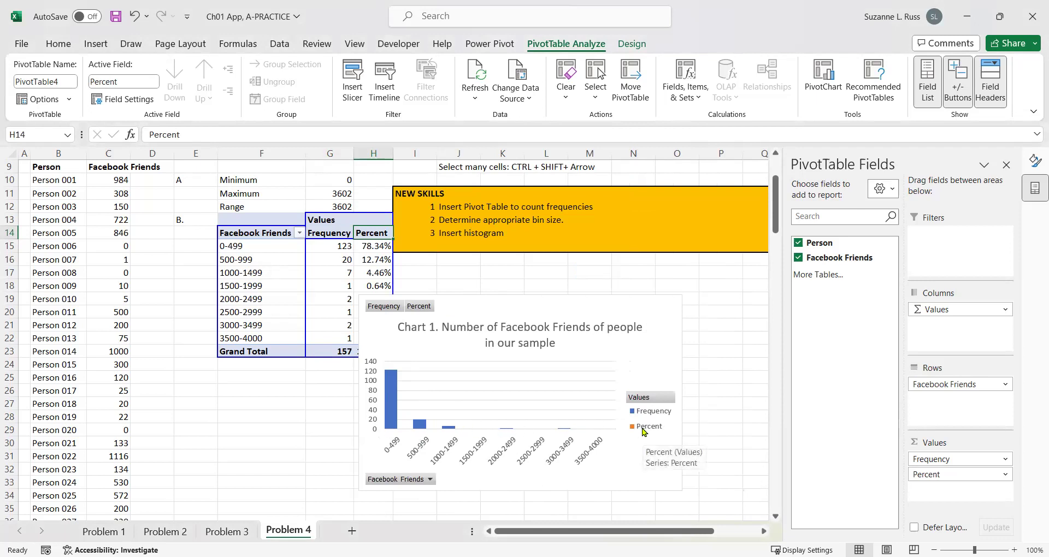
# Format the chart's Percent data series with no fill and no border line
pyautogui.click(392, 421)
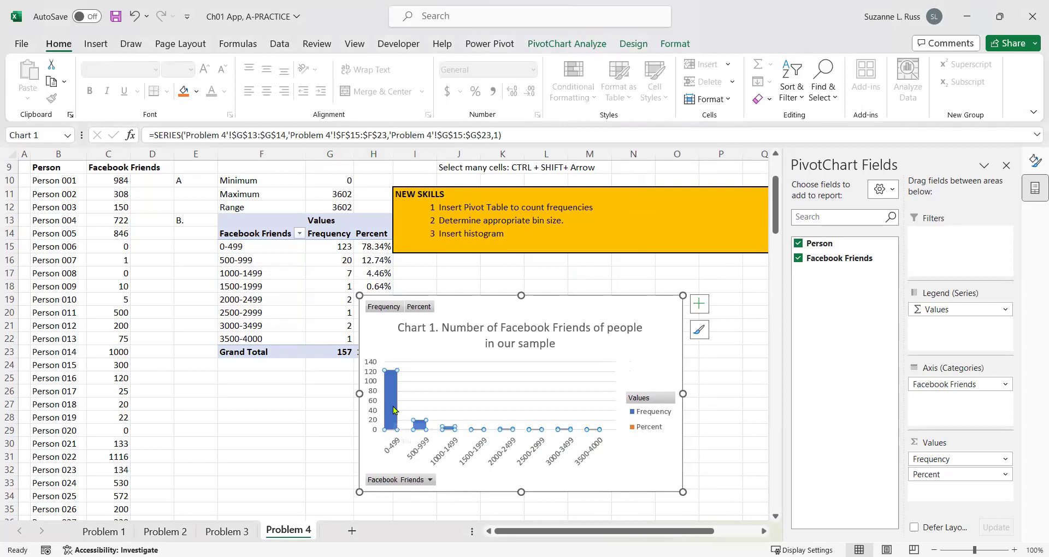
pyautogui.rightClick(394, 410)
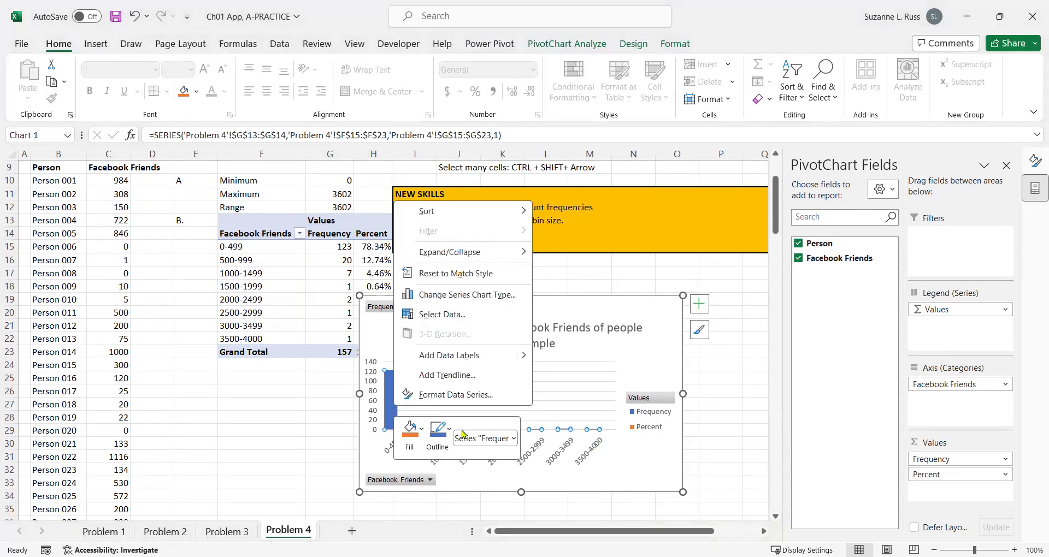
pyautogui.click(514, 439)
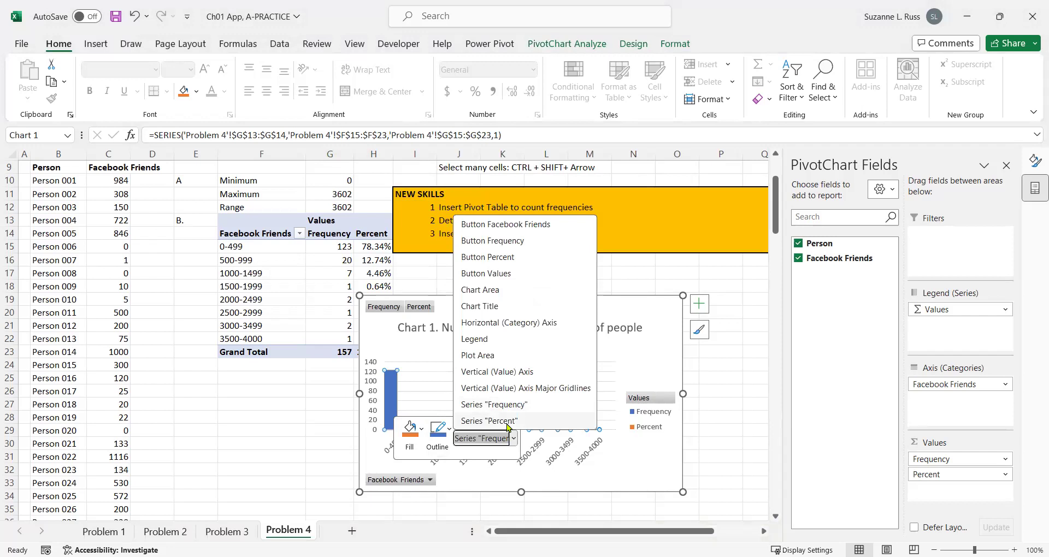
pyautogui.click(506, 421)
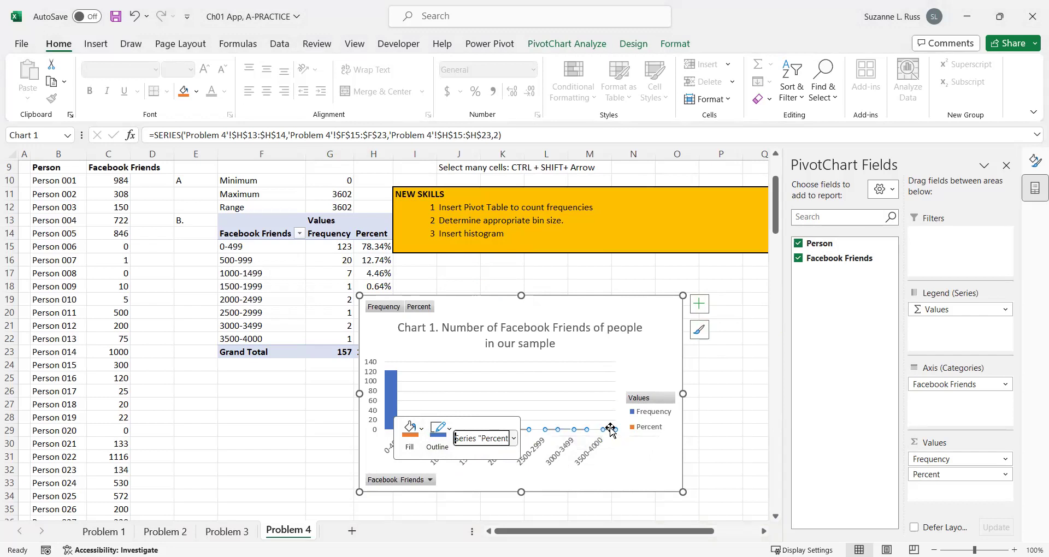
pyautogui.rightClick(610, 432)
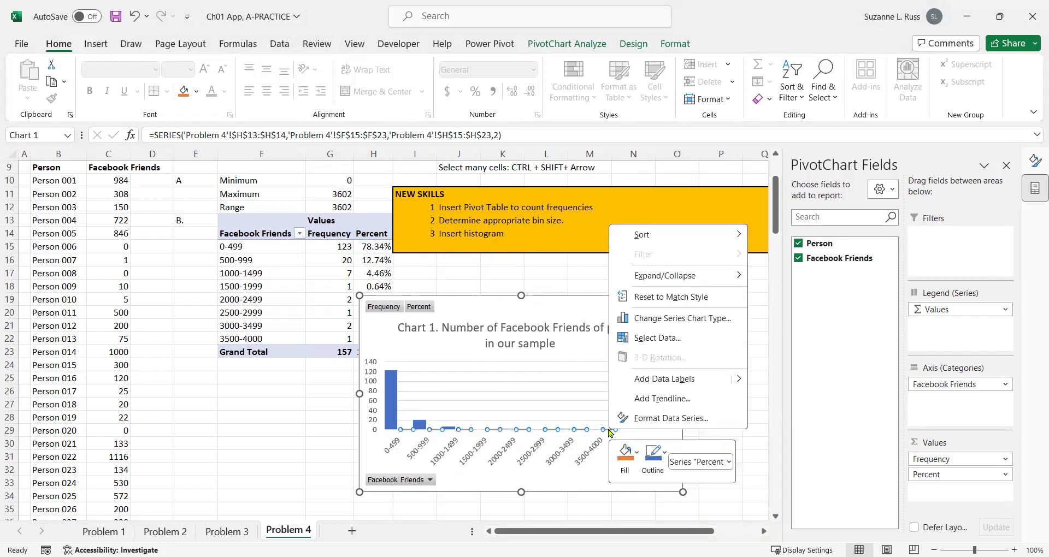
pyautogui.click(638, 418)
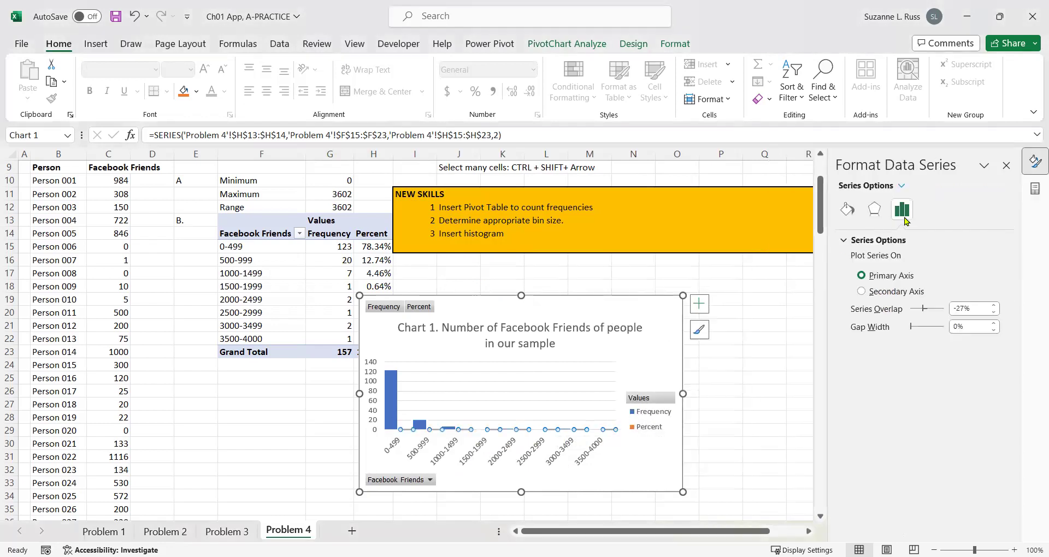
pyautogui.click(846, 210)
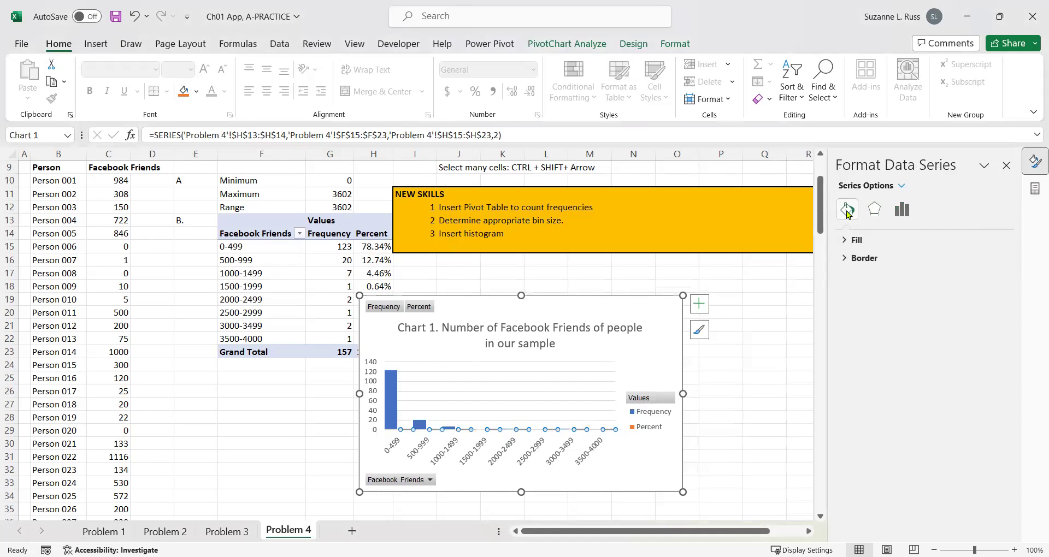
pyautogui.click(860, 241)
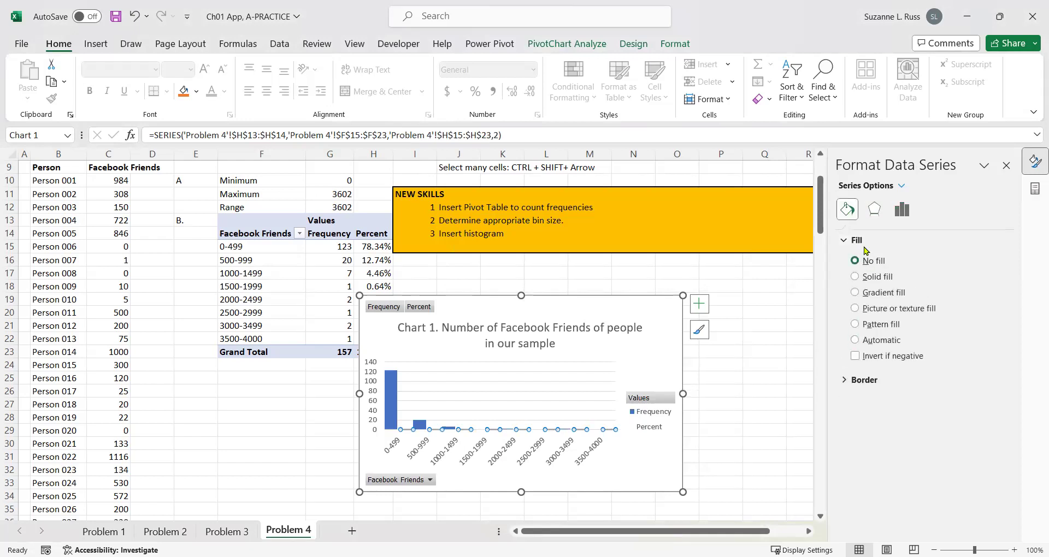
pyautogui.click(866, 380)
pyautogui.click(874, 399)
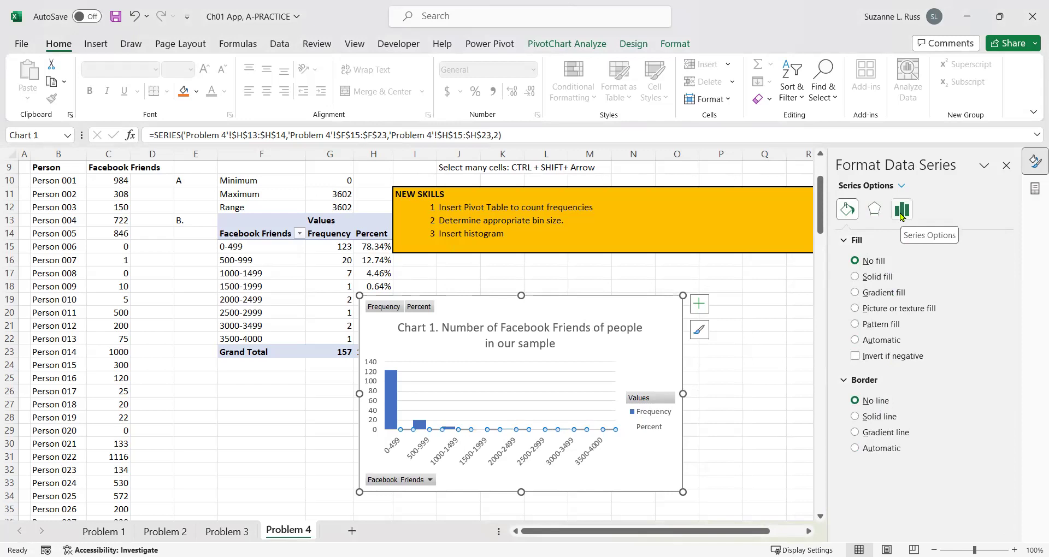
# Set the chart's series overlap to 100%
pyautogui.click(902, 214)
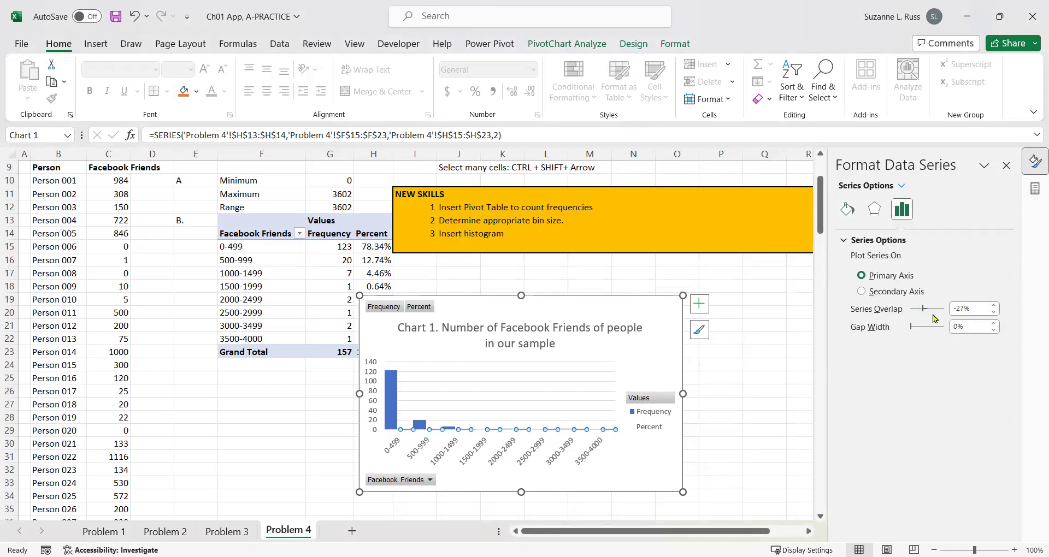
pyautogui.moveTo(923, 311); pyautogui.dragTo(945, 311)
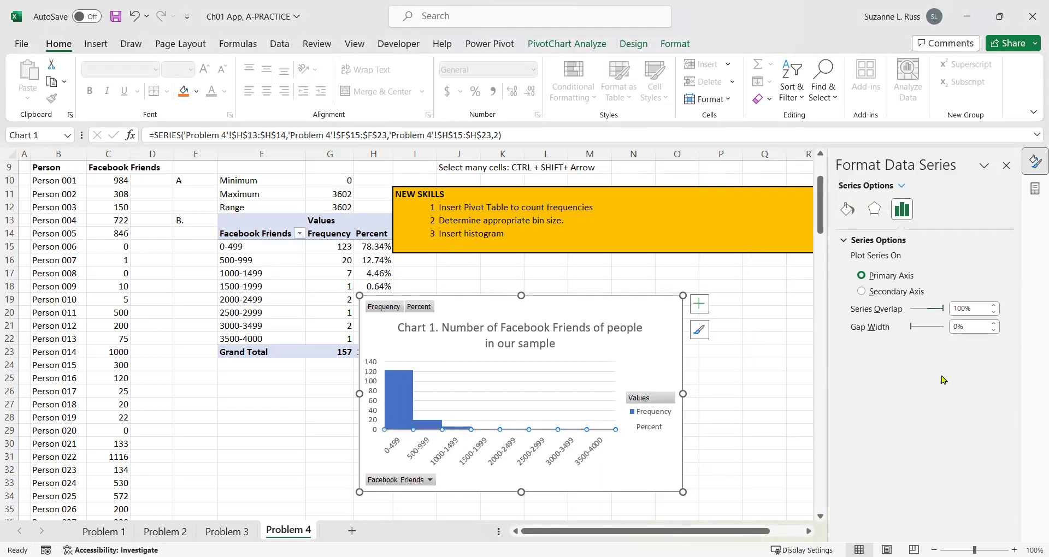
pyautogui.click(781, 427)
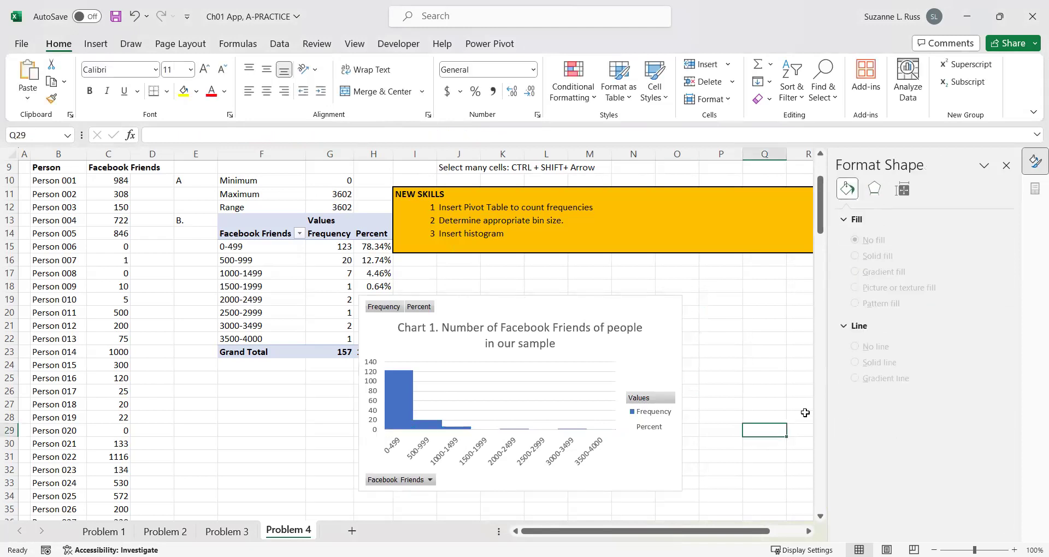
# Move the chart directly below the pivot table, aligned with column F and starting at about row 25
pyautogui.moveTo(536, 310); pyautogui.dragTo(398, 370)
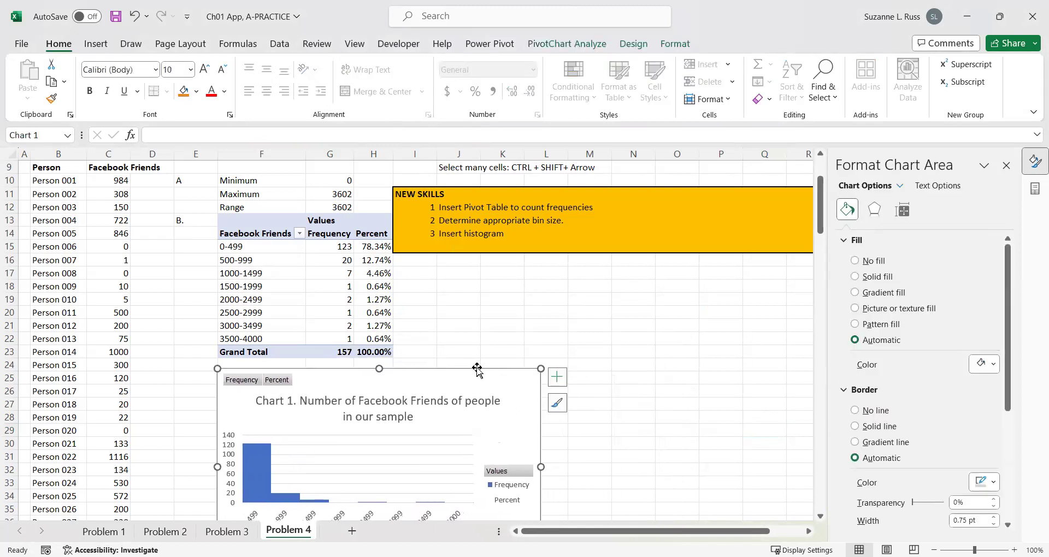
pyautogui.click(493, 309)
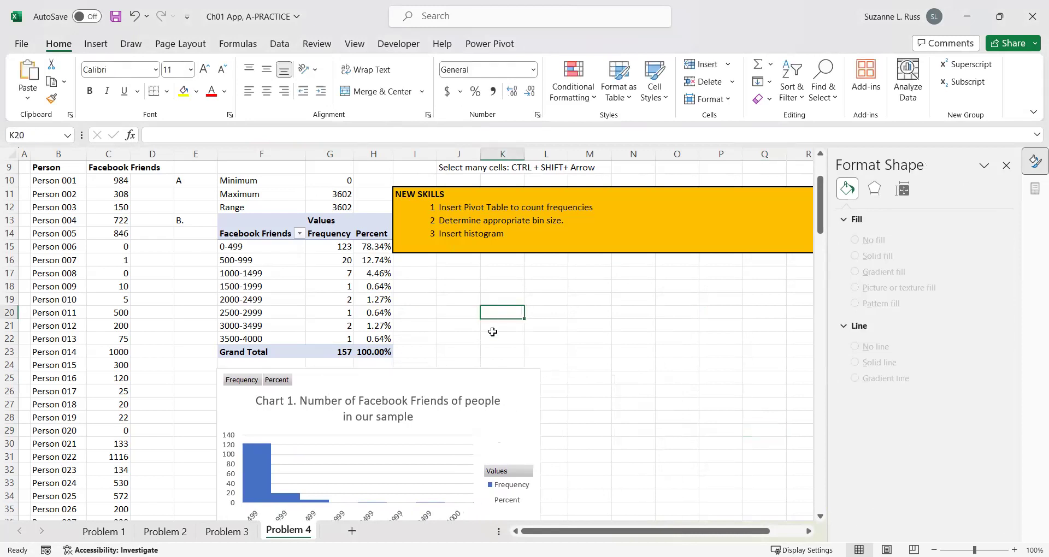
pyautogui.click(442, 411)
pyautogui.moveTo(429, 391); pyautogui.dragTo(449, 376)
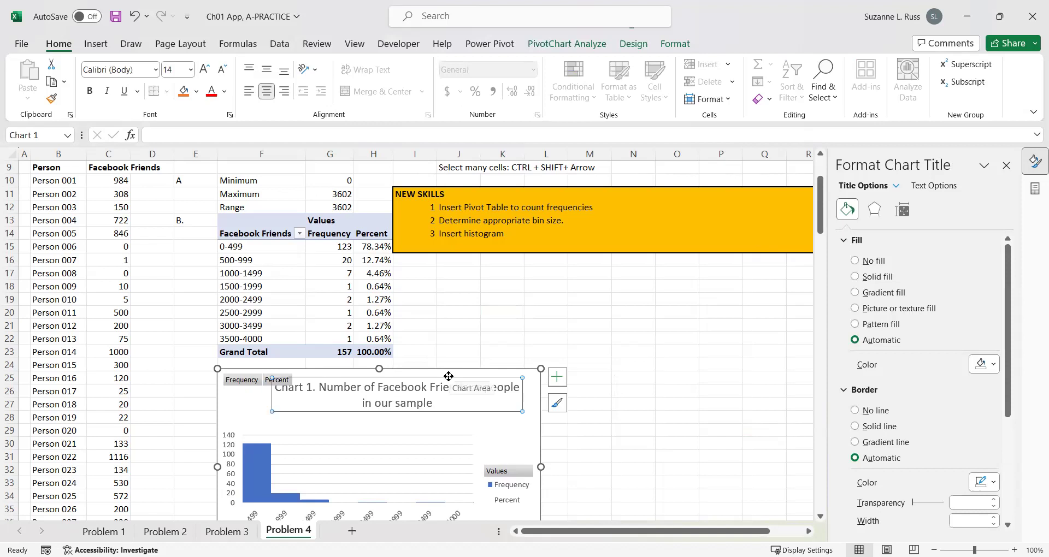
pyautogui.click(135, 19)
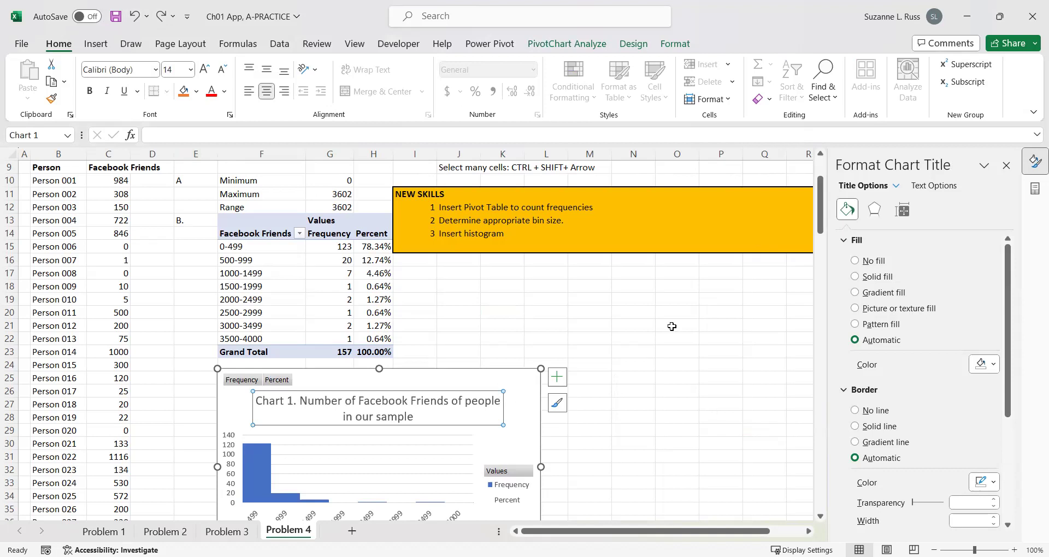
pyautogui.click(622, 322)
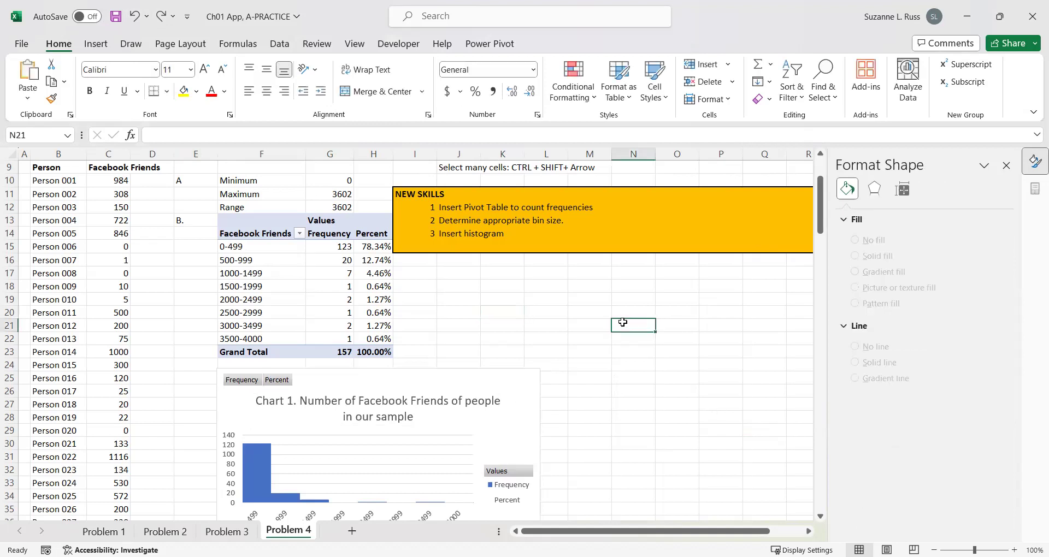
# Nudge the chart slightly below the pivot table and enter the label "C." beside it in cell E25
pyautogui.click(484, 385)
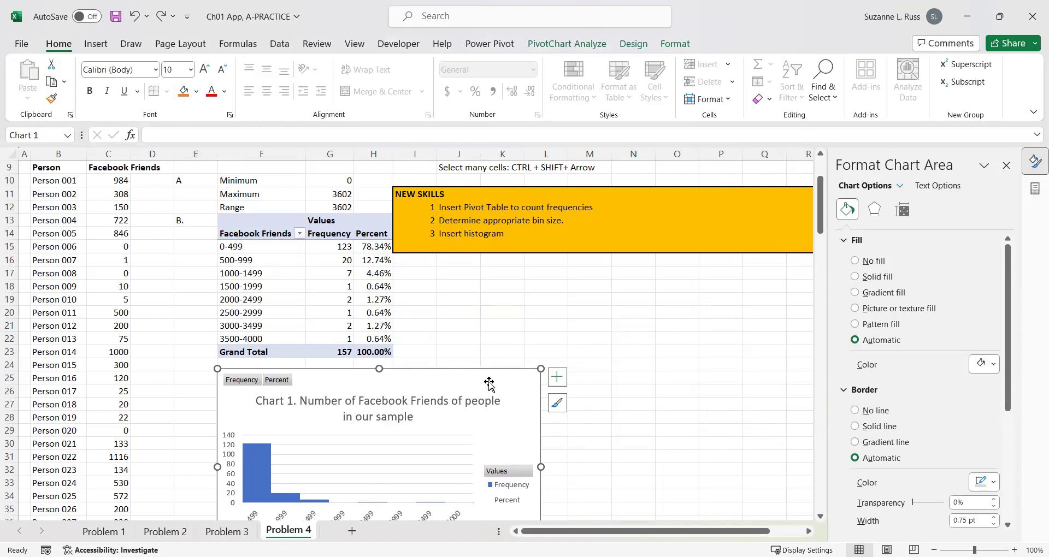
pyautogui.moveTo(484, 381)
pyautogui.mouseDown()
pyautogui.moveTo(649, 362)
pyautogui.moveTo(552, 391)
pyautogui.moveTo(487, 377)
pyautogui.moveTo(411, 392)
pyautogui.mouseUp()
pyautogui.click(182, 378)
pyautogui.write('C.')
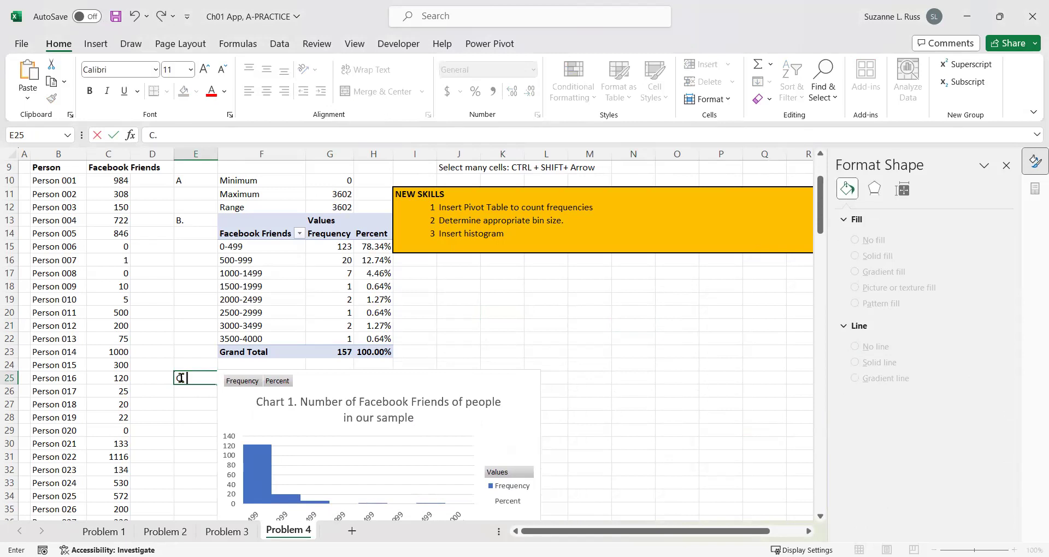
# Change the chart title to "Chart 1. Histogram of number of Facebook friends of people in our sample"
pyautogui.click(302, 403)
pyautogui.moveTo(300, 403); pyautogui.dragTo(343, 406)
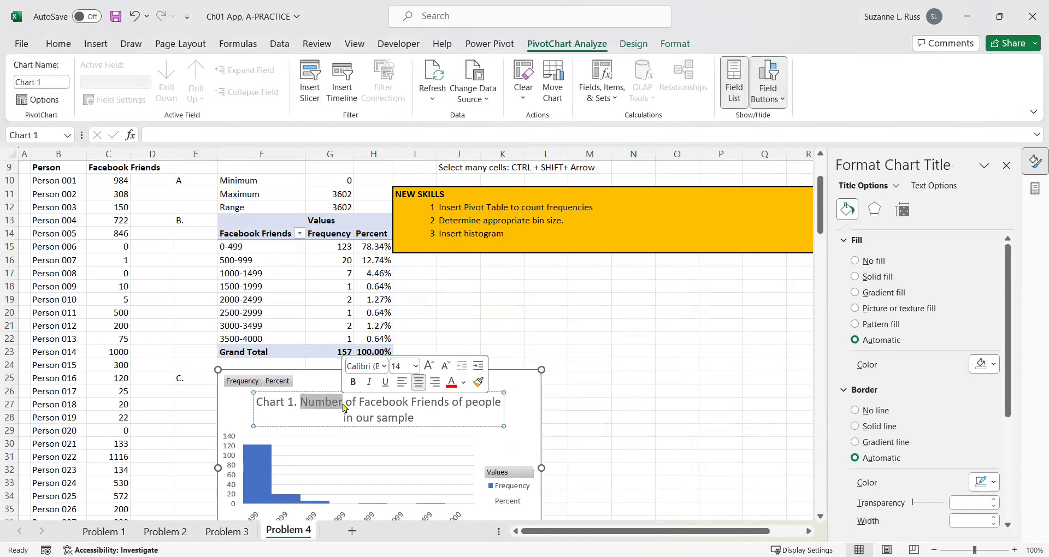
pyautogui.write('Histogr')
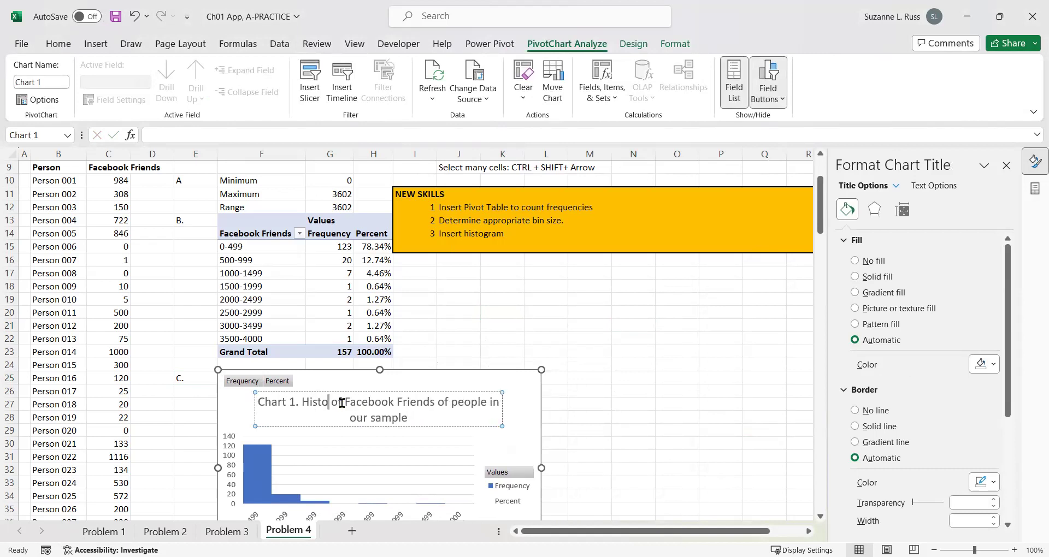
pyautogui.write('am of number')
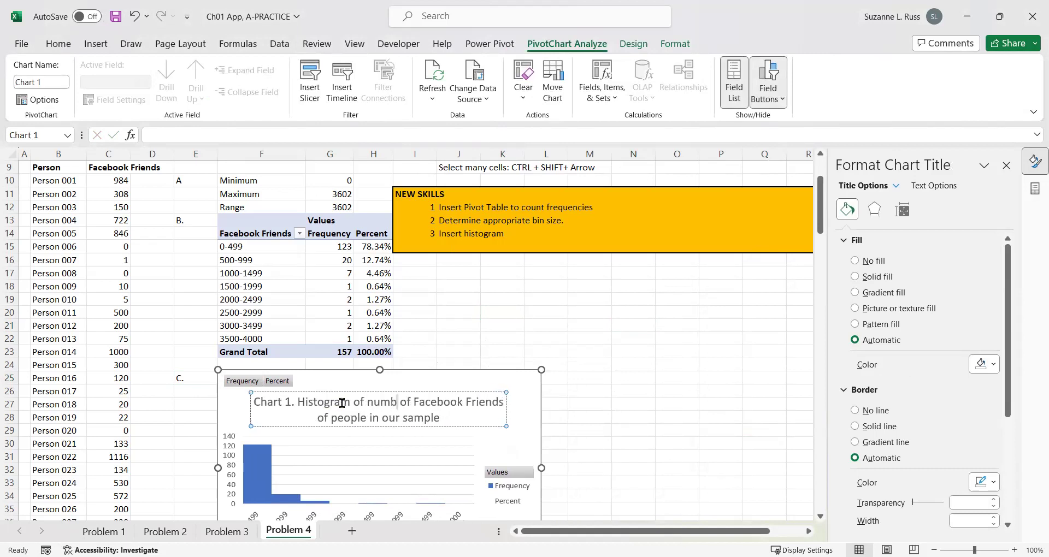
pyautogui.press('BackSpace')
pyautogui.click(297, 419)
pyautogui.write('f')
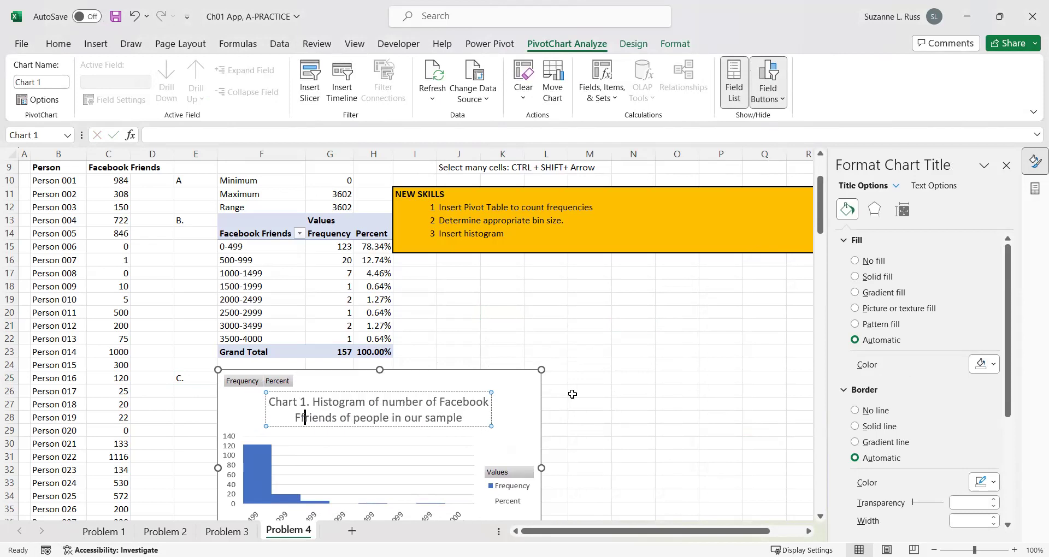
pyautogui.press('BackSpace')
pyautogui.click(612, 391)
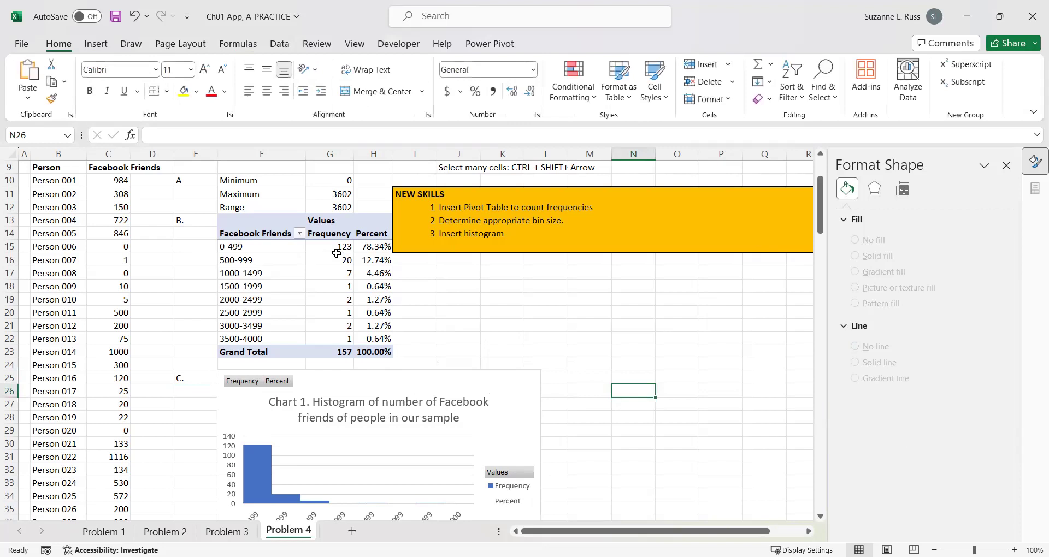
# Label E40 "D." and enter "This is a non-normal, skewed right histogram with no evidence of kurtosis" in F40
pyautogui.scroll(2, 340, 253)
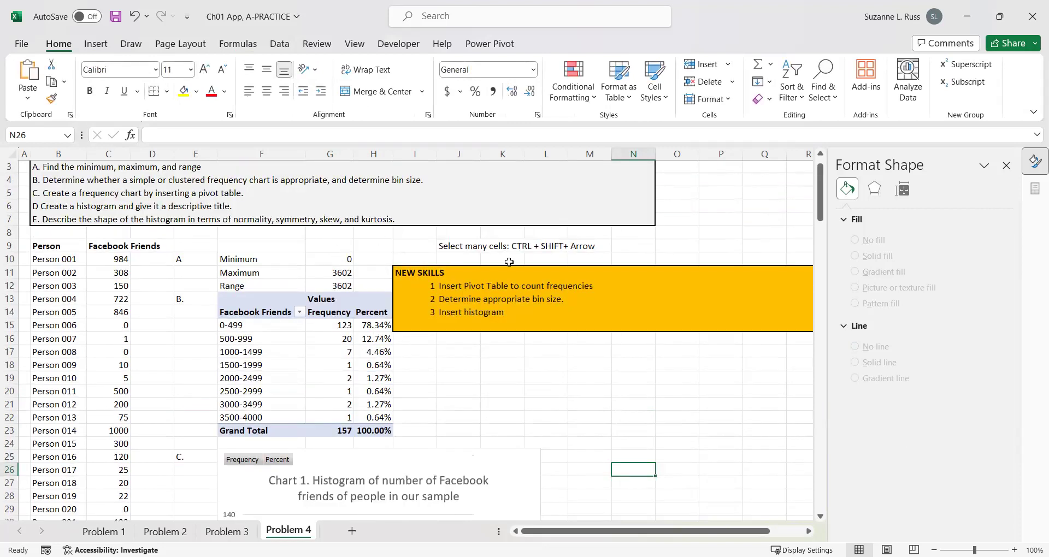
pyautogui.scroll(-4, 509, 262)
pyautogui.click(181, 498)
pyautogui.press('Tab')
pyautogui.write('This is a non-norma')
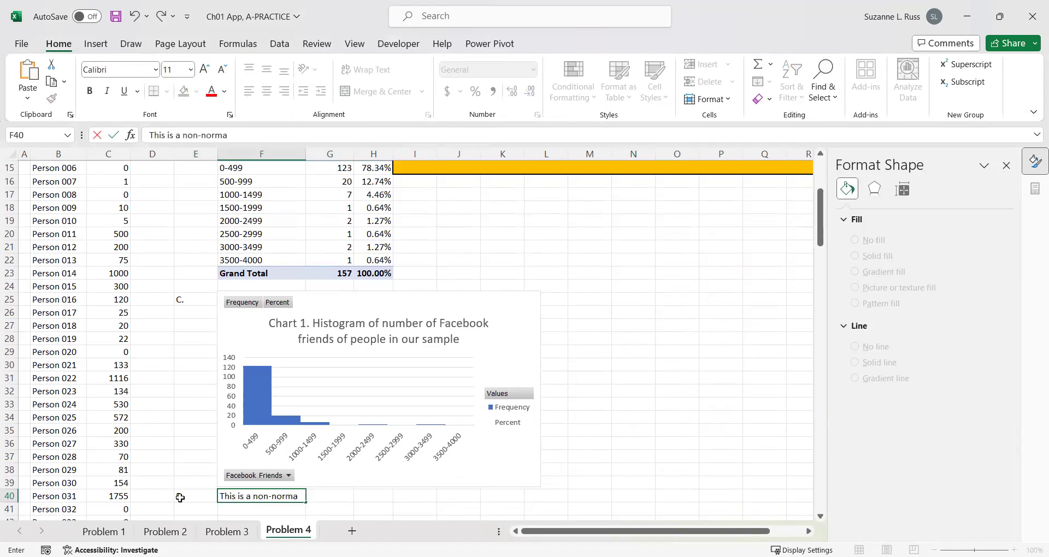
pyautogui.write('l, skewed right histo')
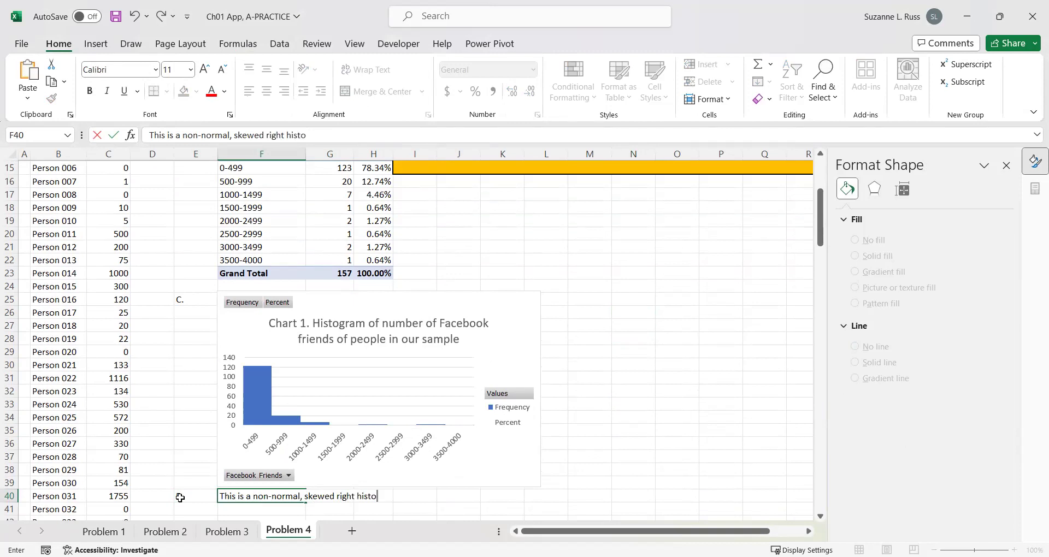
pyautogui.write('grm with no evidence of kurtosis')
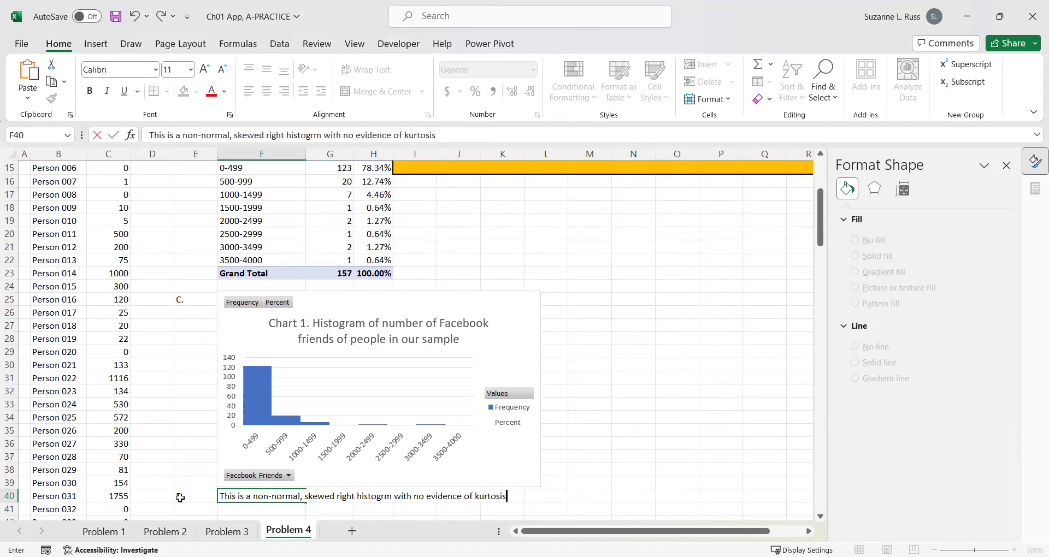
pyautogui.click(385, 496)
pyautogui.write('a')
pyautogui.click(677, 467)
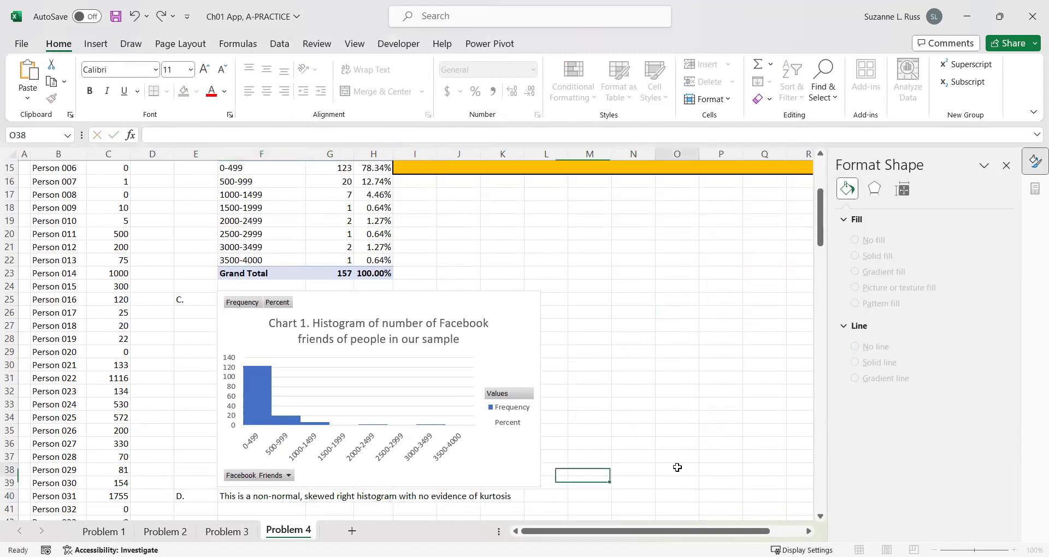
# Delete the Percent entry from the chart's legend
pyautogui.click(513, 427)
pyautogui.click(514, 427)
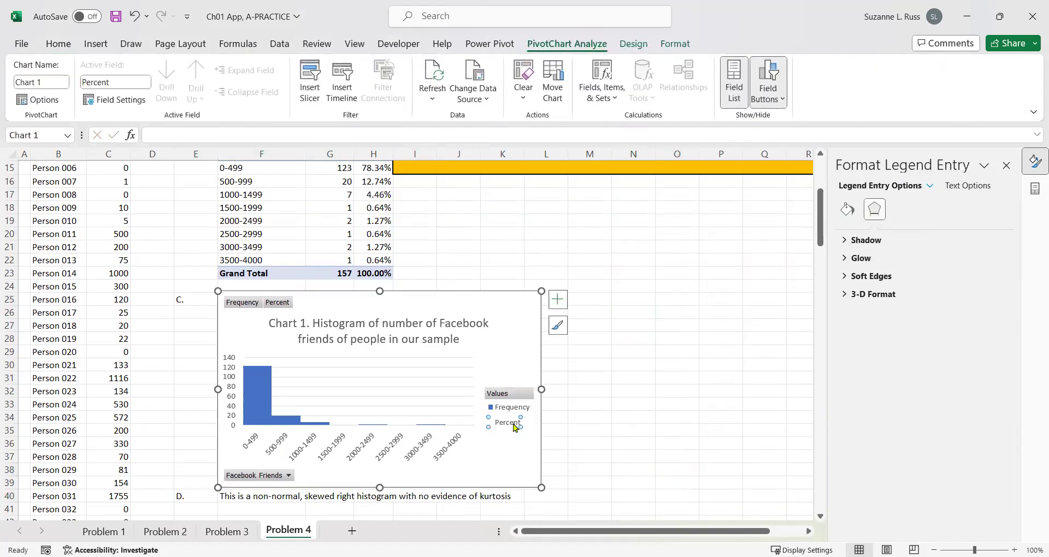
pyautogui.press('Delete')
pyautogui.click(585, 402)
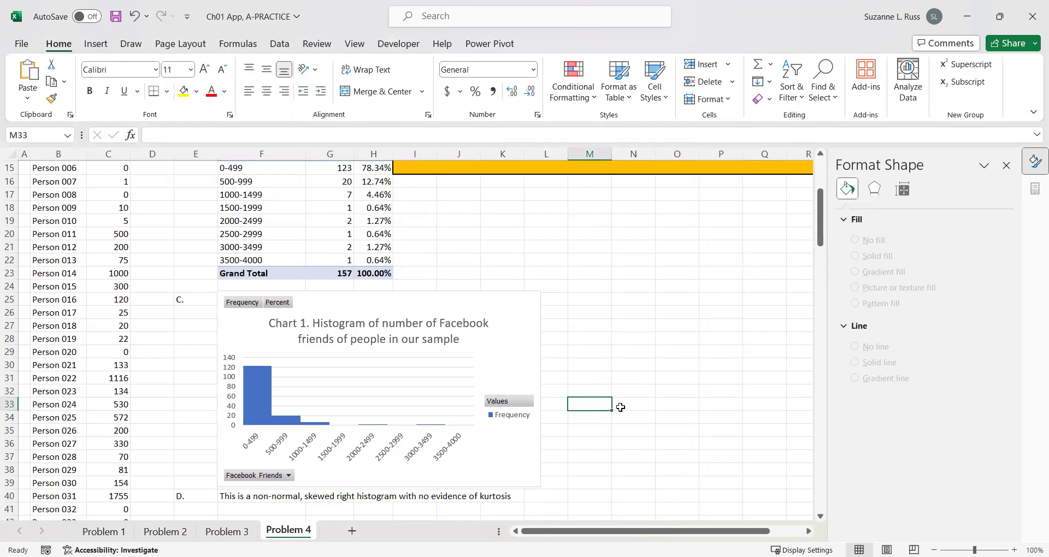
pyautogui.scroll(5, 621, 408)
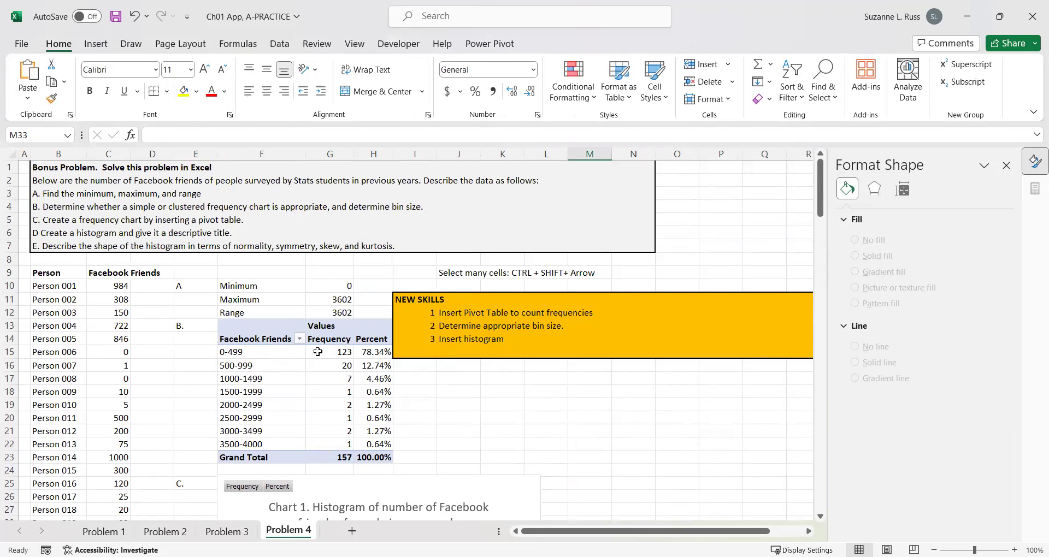
pyautogui.moveTo(320, 352)
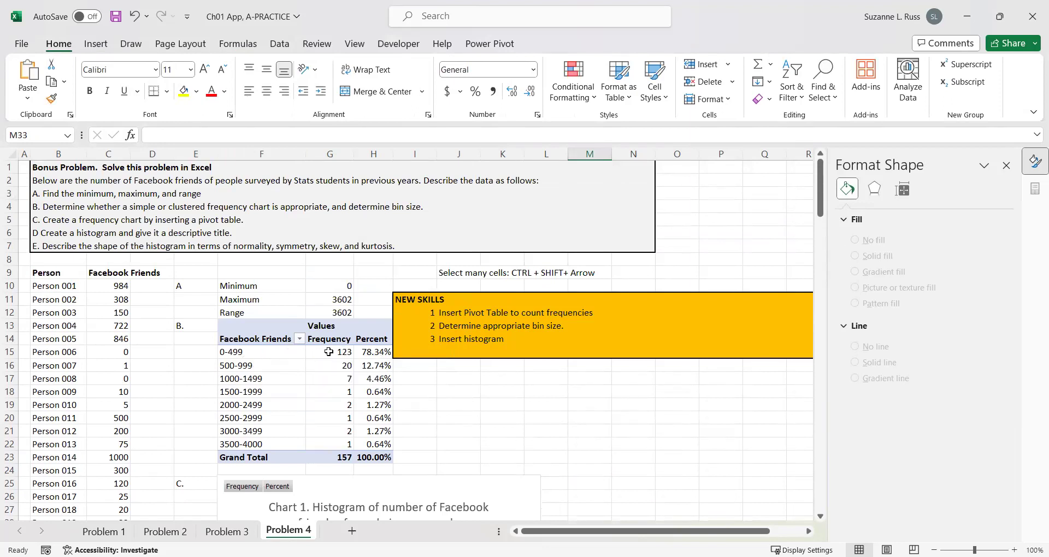